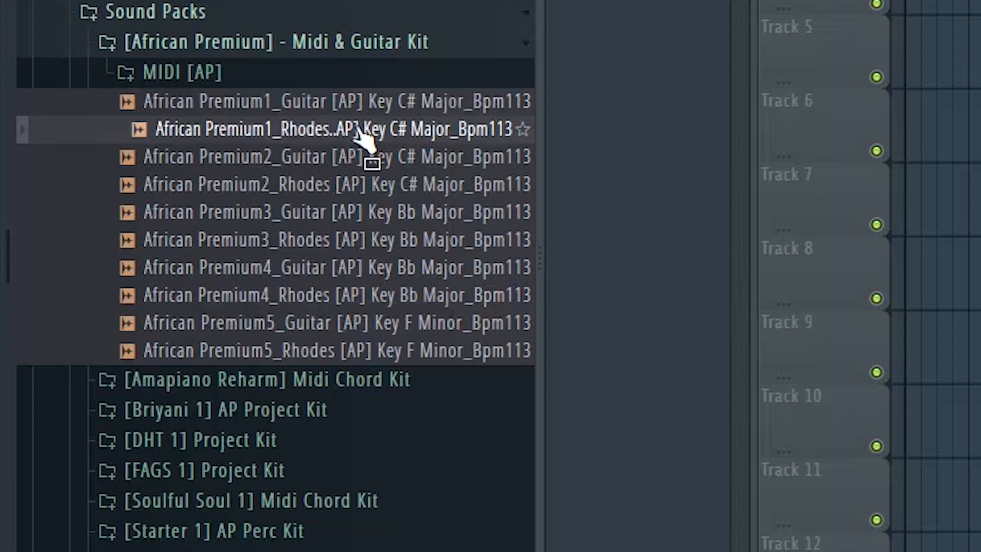
# Bring the African Premium1_Rhodes C# Major file into the arrangement and browse the Tine-based programs of Lounge Lizard EP-4
pyautogui.moveTo(364, 138); pyautogui.dragTo(980, 127)
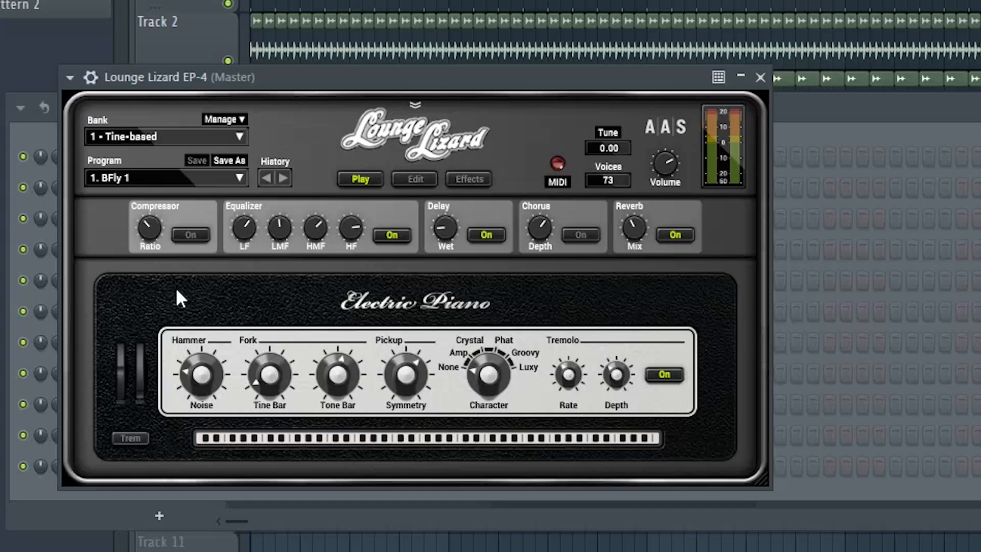
pyautogui.click(121, 175)
pyautogui.scroll(-8, 143, 381)
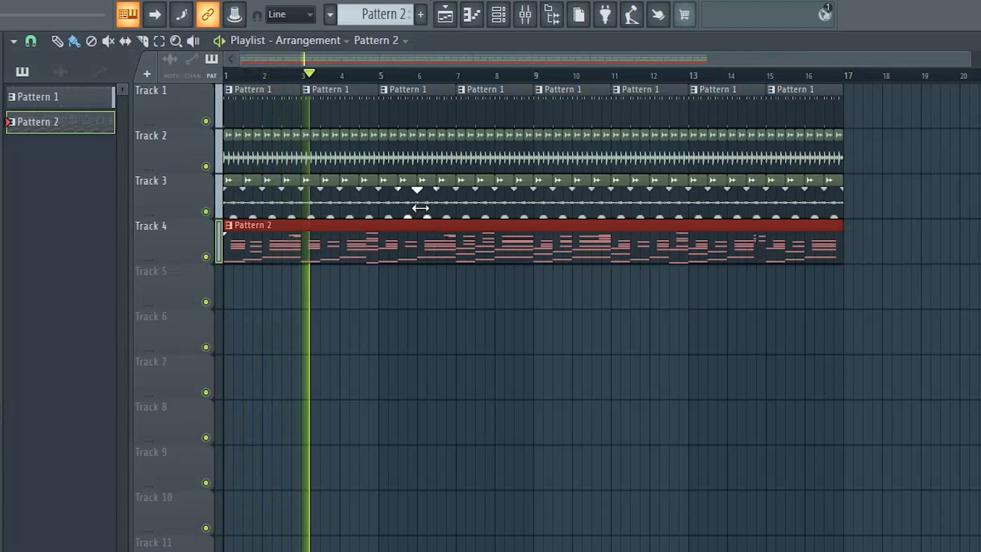
# Set the Lounge Lizard EP-4 channel's root note to D5 and close its window
pyautogui.click(498, 16)
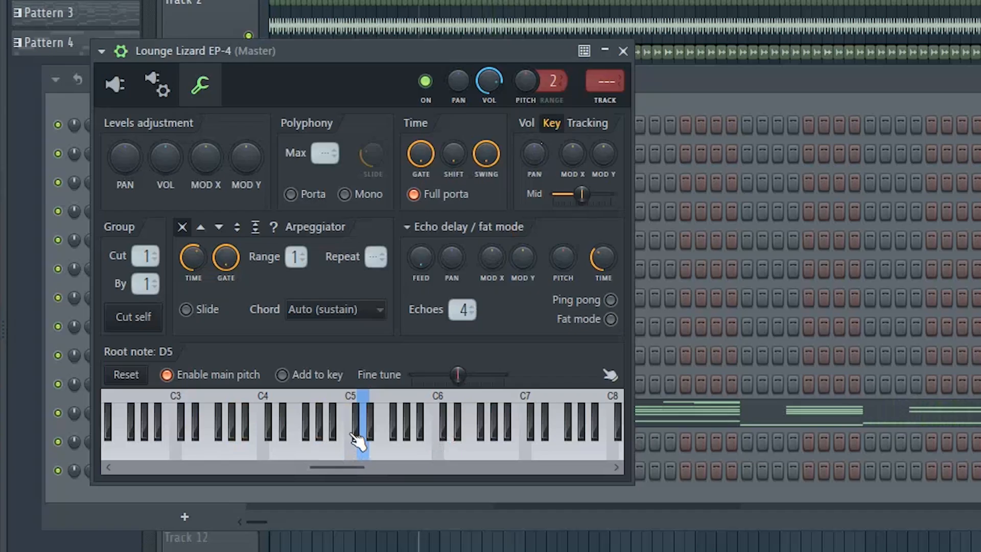
pyautogui.click(623, 51)
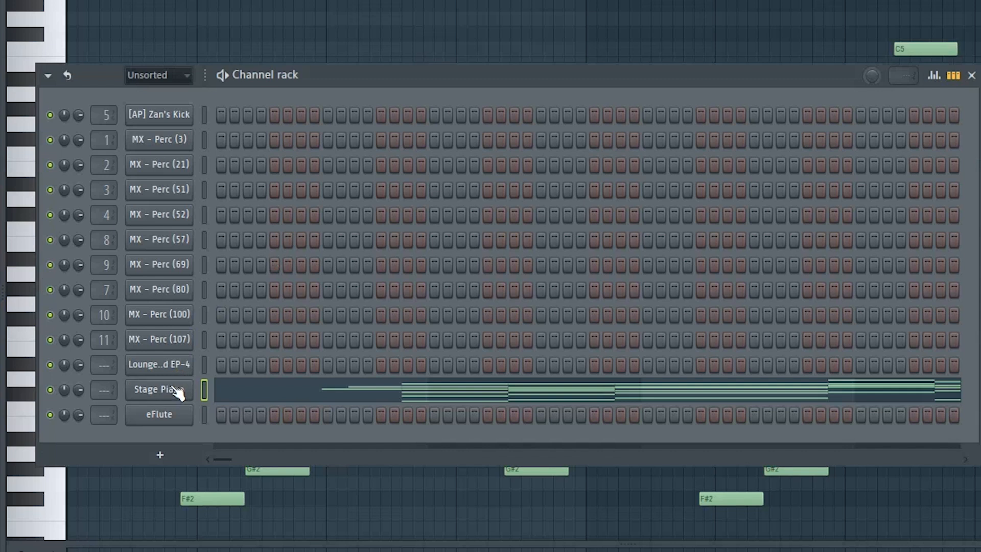
# Route the Stage Piano channel to mixer insert 15 and add Fruity Reeverb 2 to that insert
pyautogui.click(175, 390)
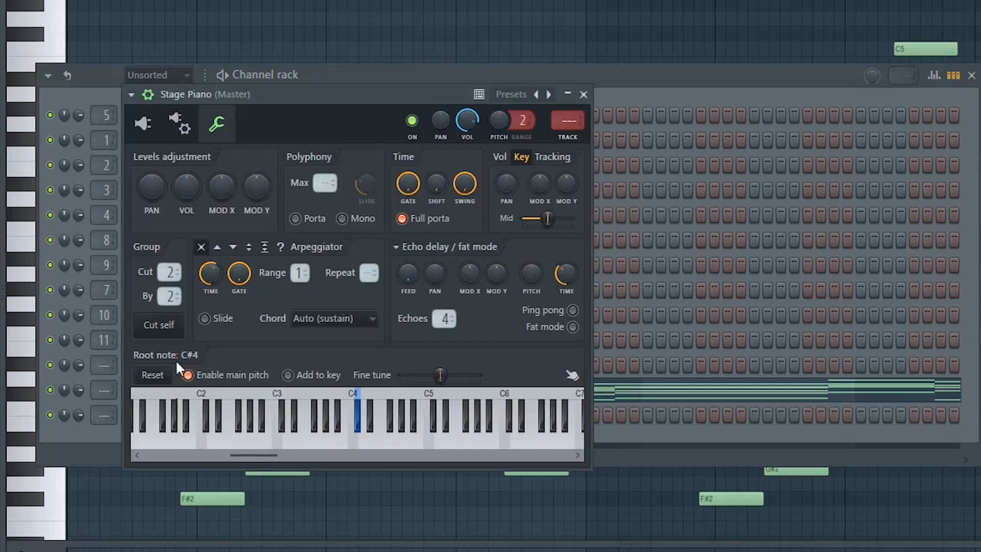
pyautogui.click(153, 132)
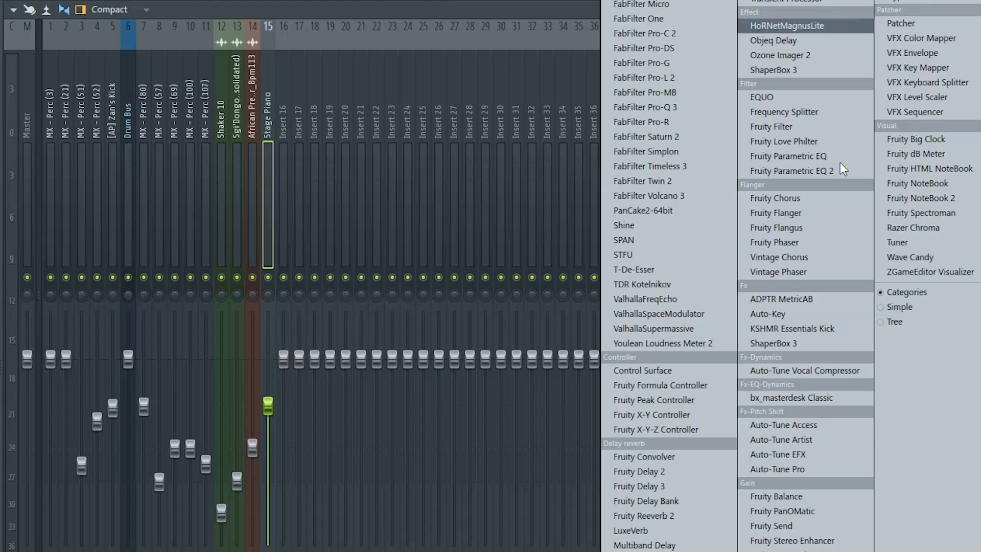
pyautogui.click(664, 516)
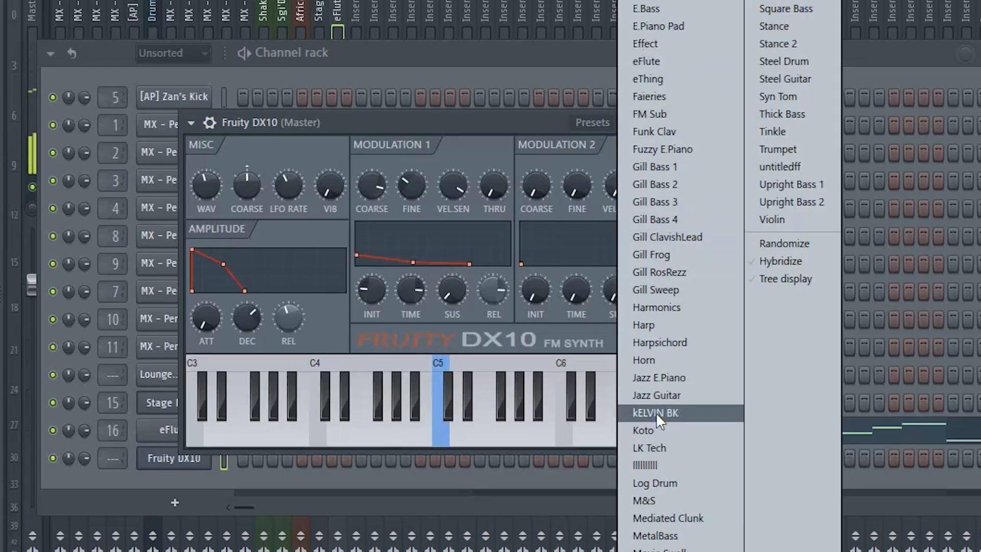
# Load the kELVIN BK preset in Fruity DX10 and paste the eFlute notes into its channel
pyautogui.click(656, 412)
pyautogui.click(161, 456)
pyautogui.rightClick(161, 457)
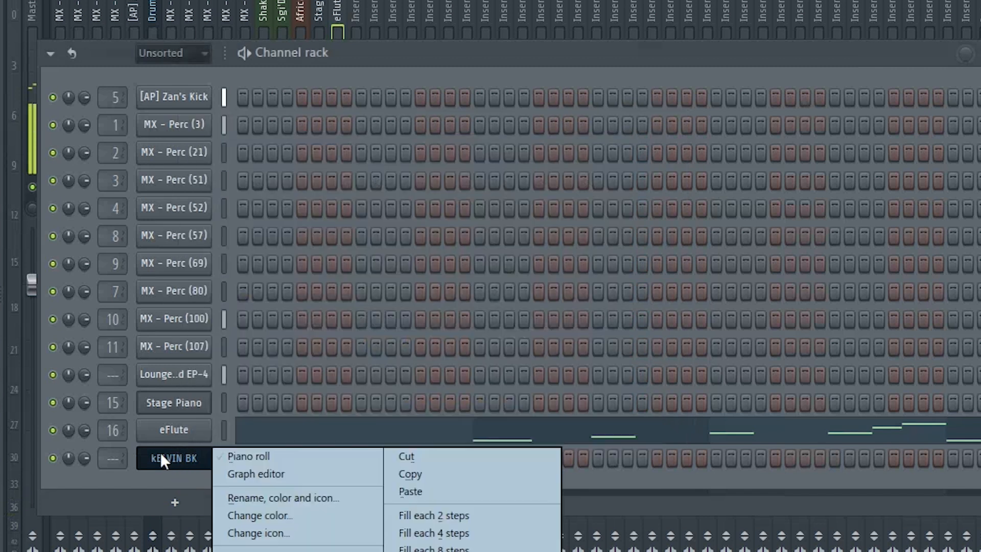
pyautogui.click(434, 490)
pyautogui.rightClick(188, 437)
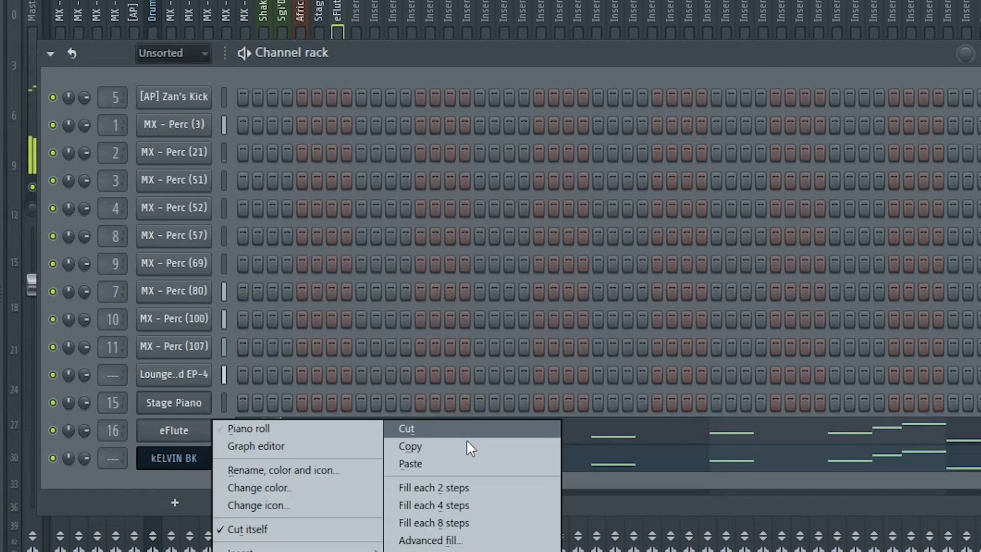
pyautogui.click(182, 459)
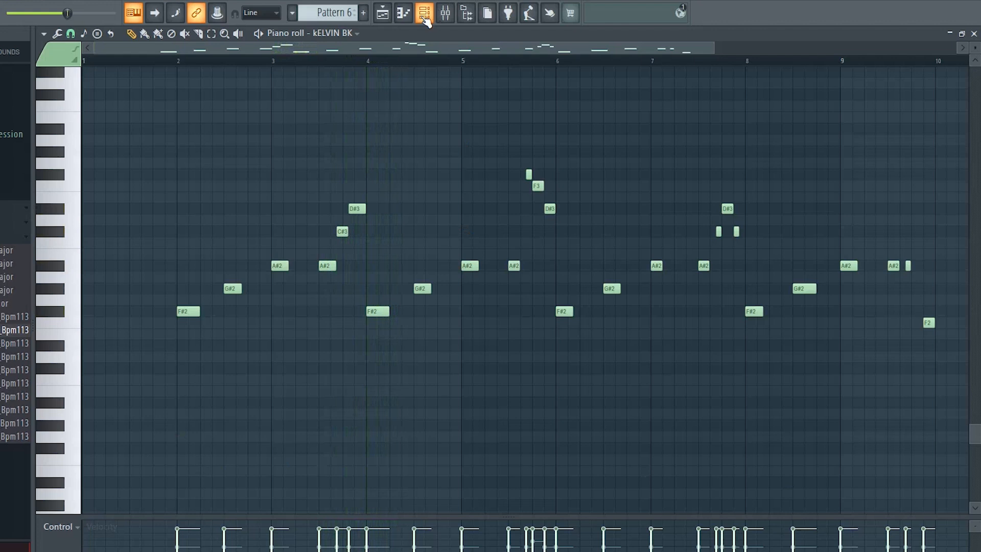
# Route the kELVIN BK channel to mixer insert 17
pyautogui.click(424, 14)
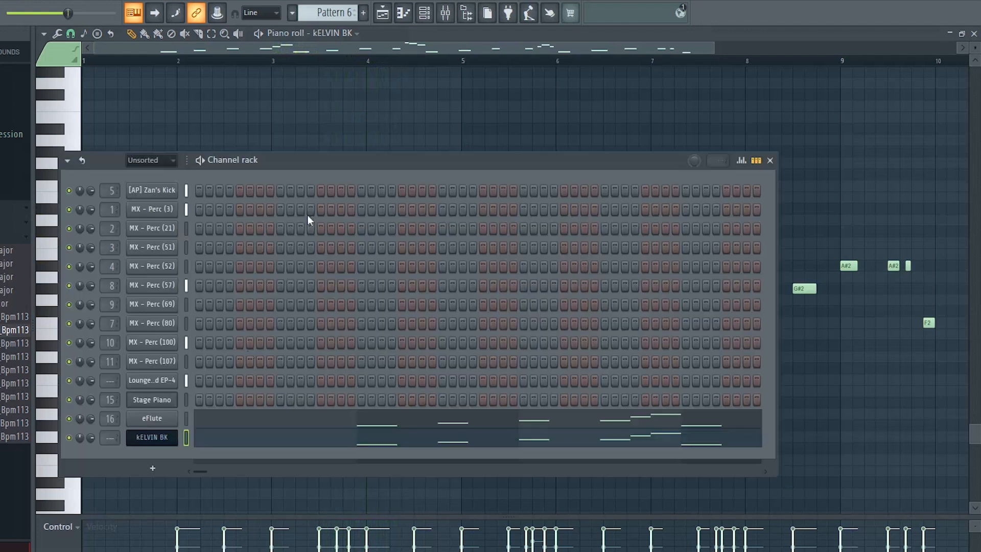
pyautogui.click(166, 439)
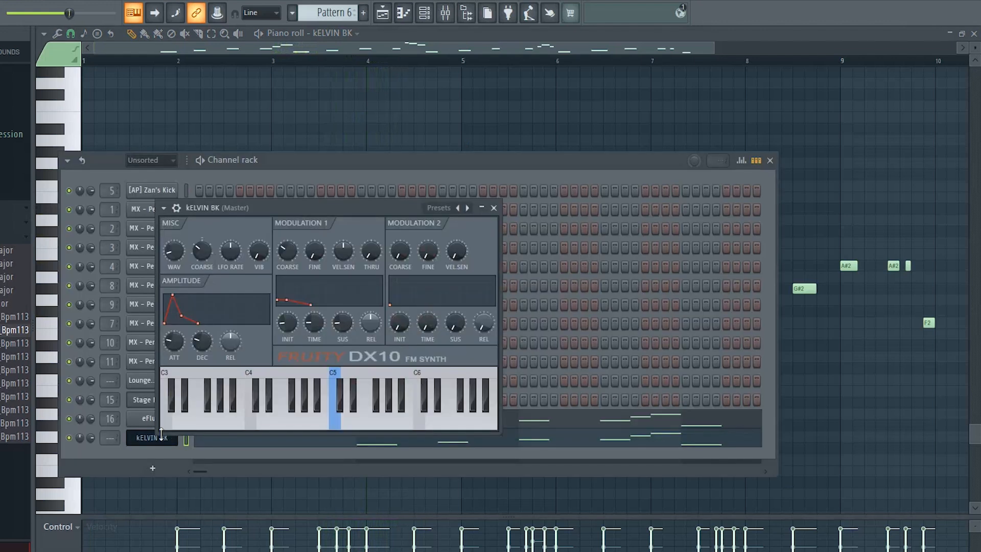
pyautogui.click(179, 210)
pyautogui.click(230, 229)
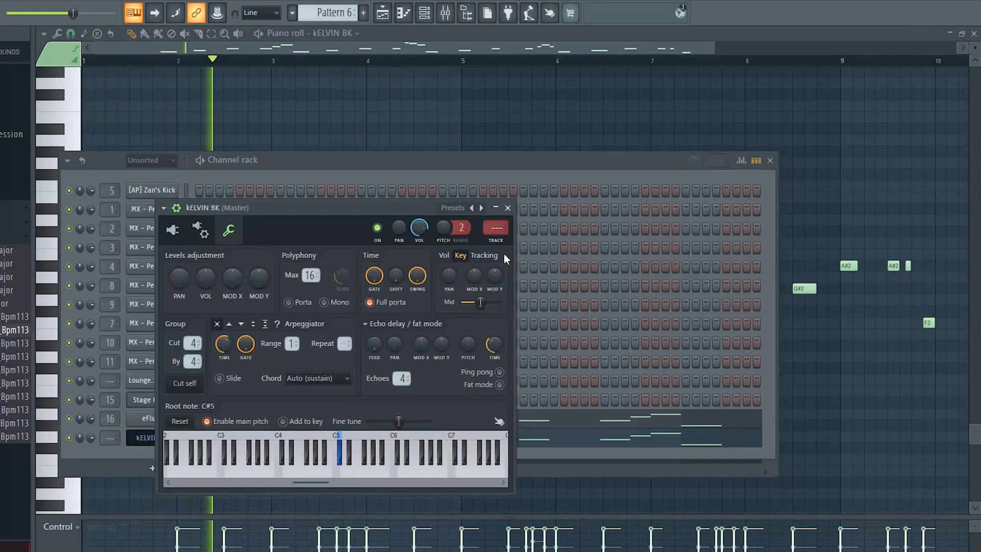
pyautogui.click(498, 240)
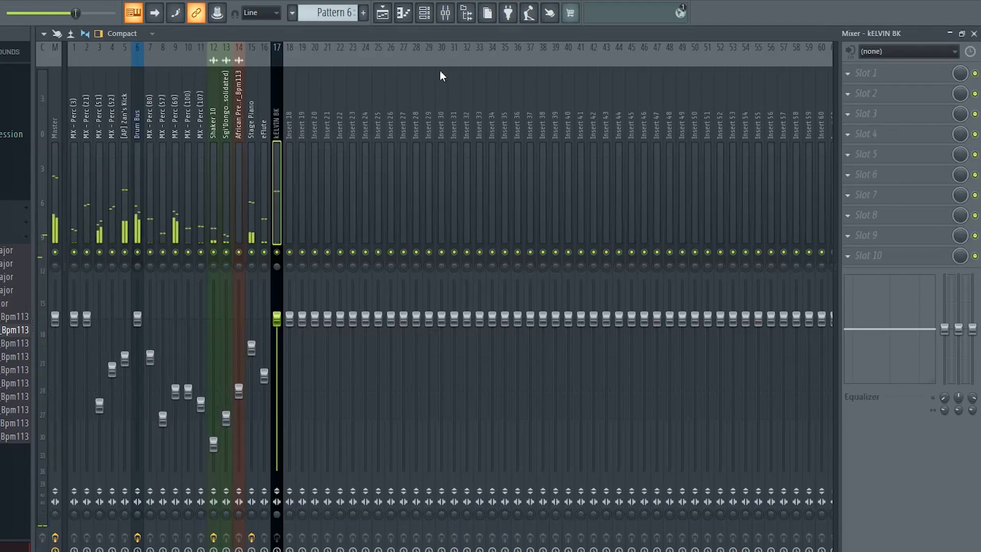
# Raise kELVIN BK's F#2 notes and its final F2 note by one octave, and lengthen the raised F# notes up to the following notes
pyautogui.click(425, 13)
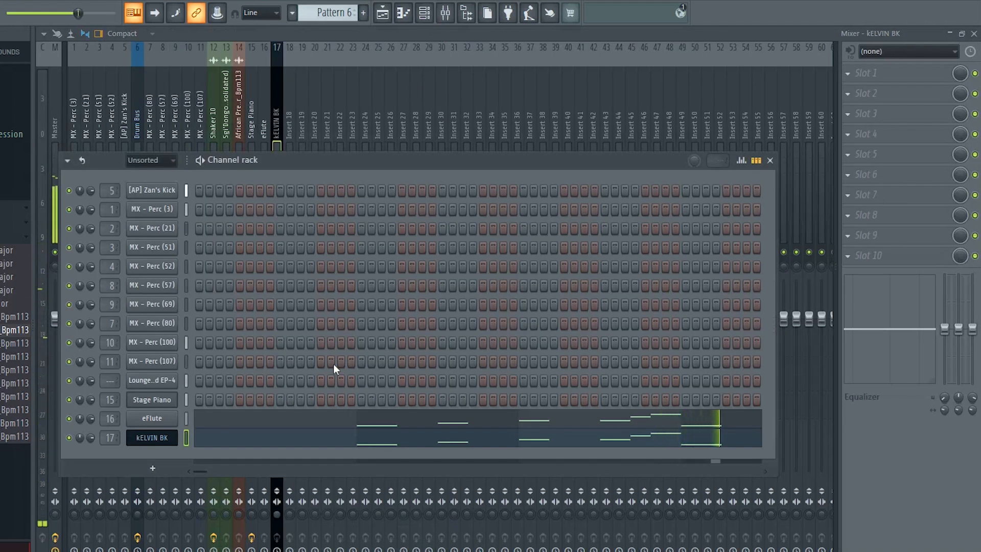
pyautogui.click(293, 442)
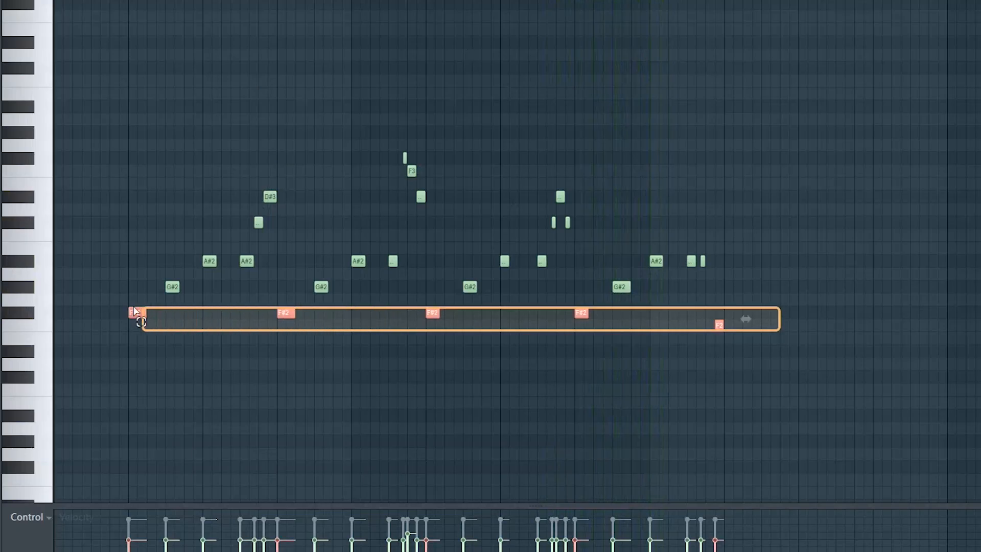
pyautogui.moveTo(134, 309); pyautogui.dragTo(128, 316)
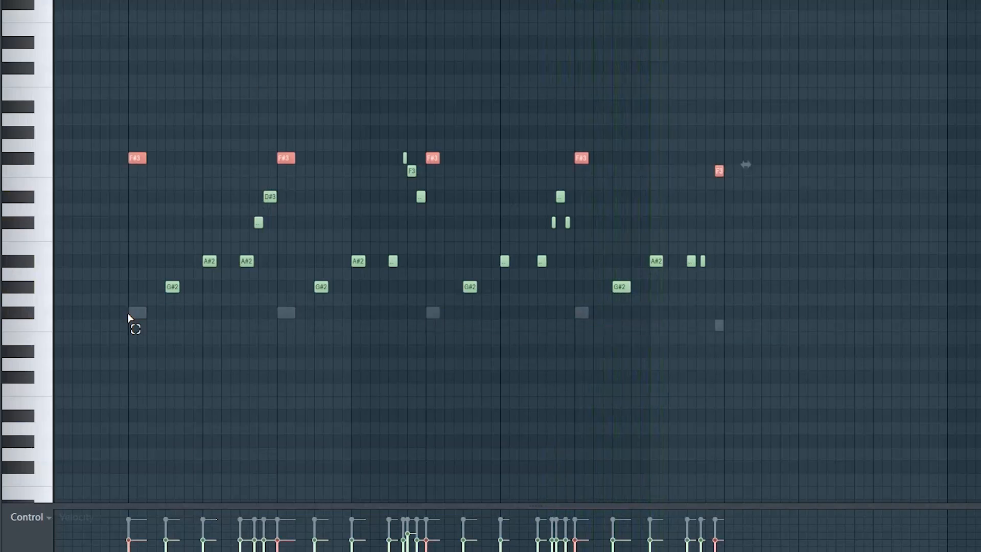
pyautogui.hotkey('ctrl', 'l')
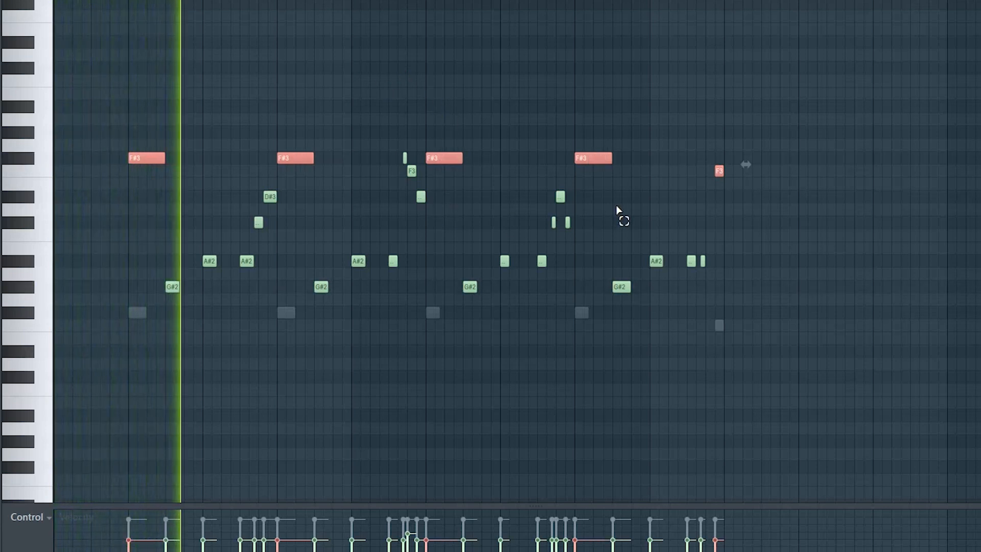
pyautogui.click(725, 231)
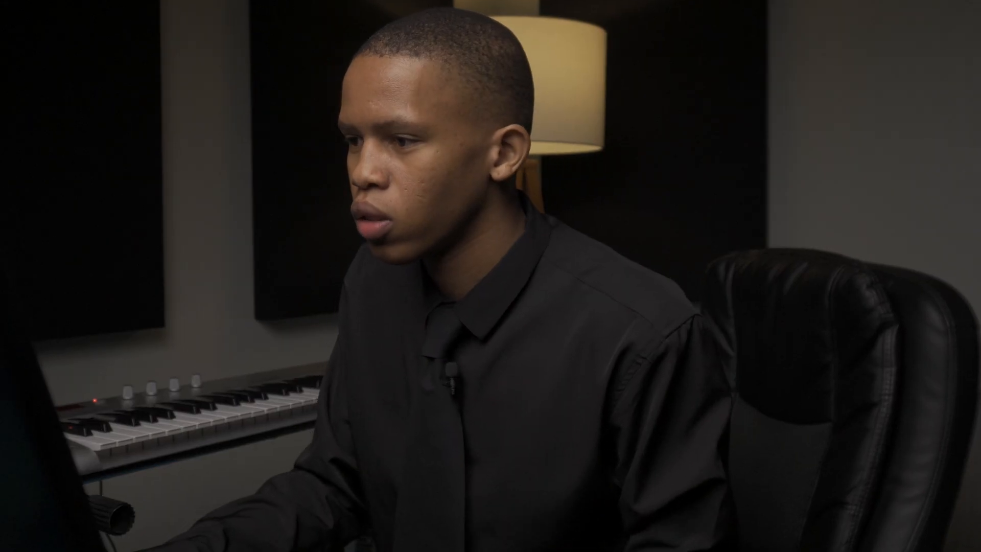
# Set the piano roll snap to Line, align the Chiffer Lead notes to it and play the pattern
pyautogui.click(44, 38)
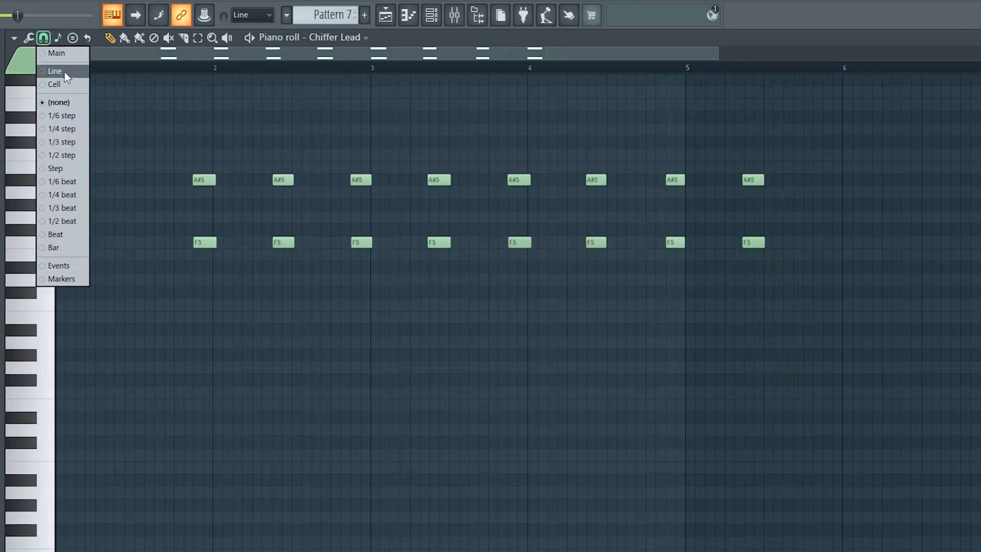
pyautogui.click(66, 77)
pyautogui.press('space')
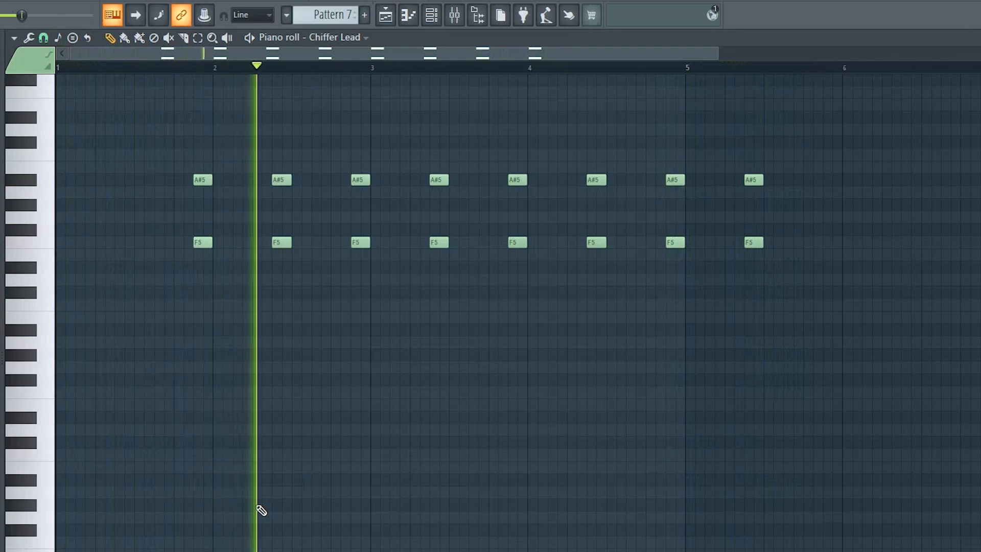
# Raise the low-cut frequency to just above 200 Hz in the Chiffer Lead's Fruity Parametric EQ 2
pyautogui.click(435, 20)
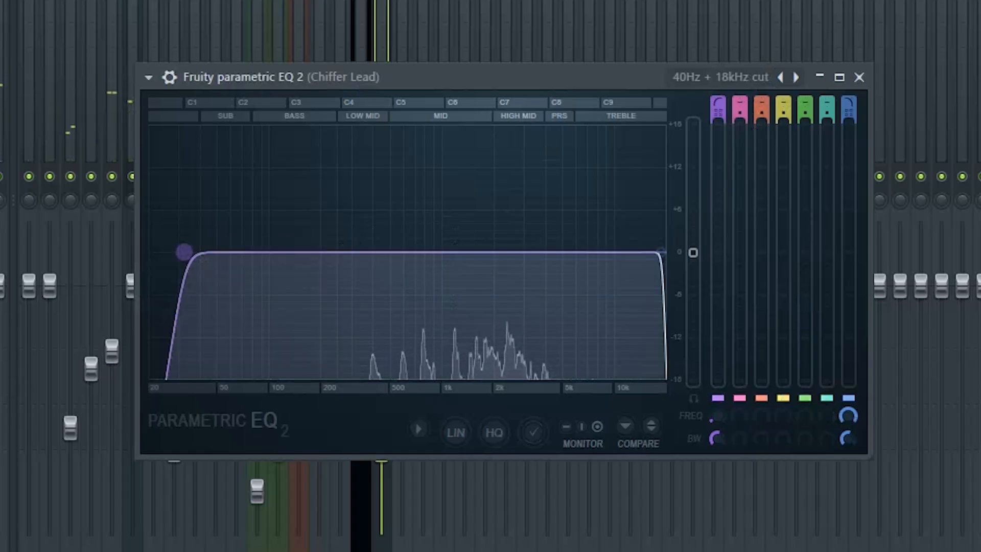
pyautogui.moveTo(184, 252); pyautogui.dragTo(338, 252)
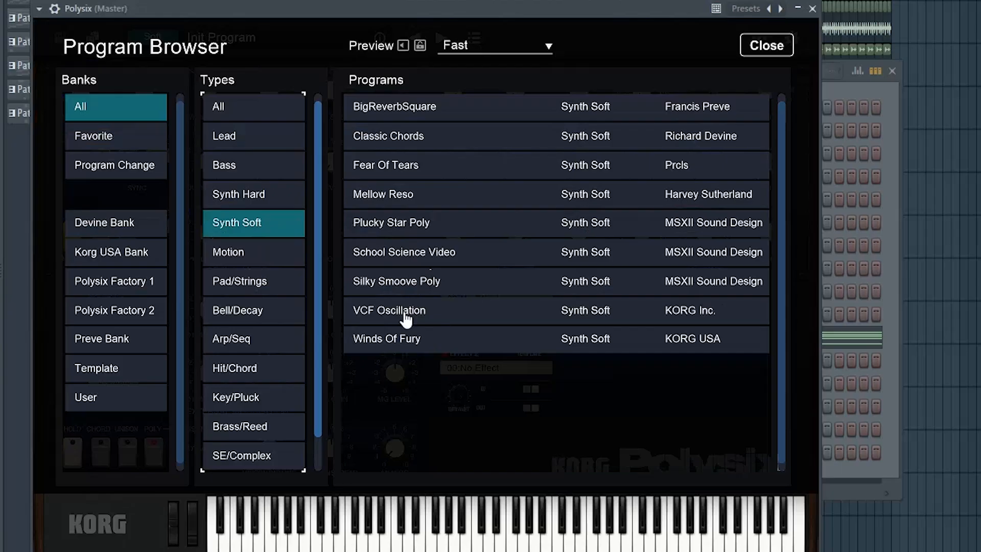
# Load the VCF Oscillation program from the Synth Soft type in Polysix
pyautogui.click(403, 312)
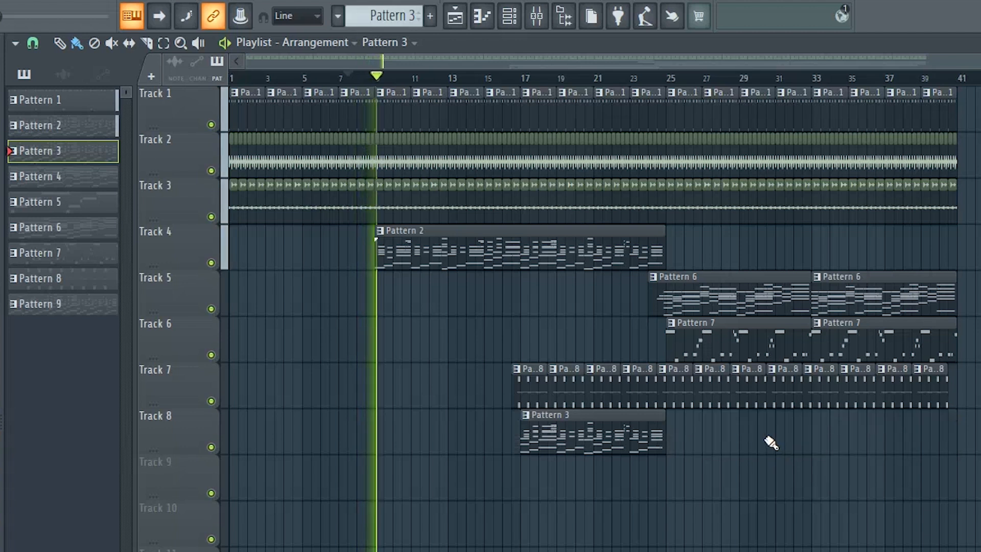
# Play the arrangement from about bar 15, then create a new empty pattern and show the channel rack
pyautogui.click(493, 76)
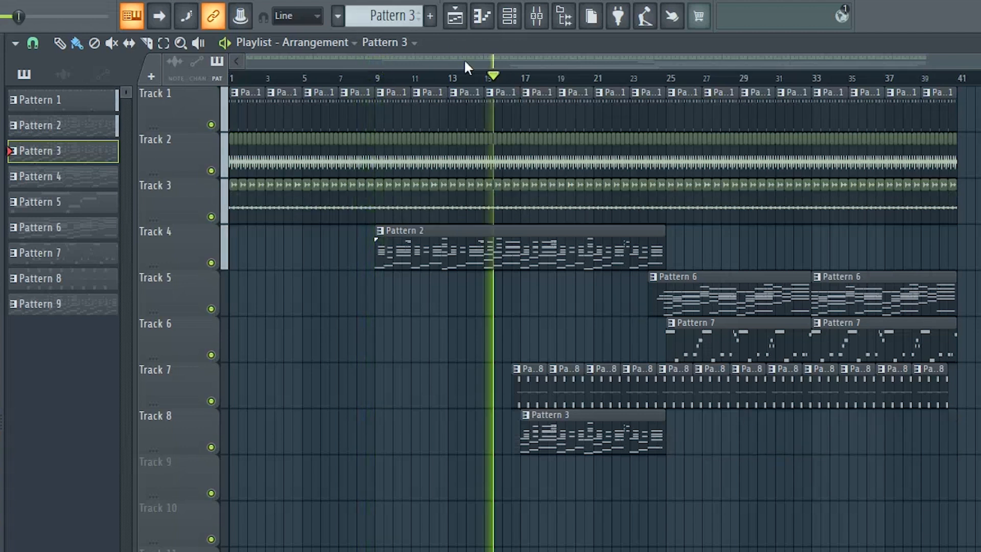
pyautogui.click(432, 16)
pyautogui.click(509, 17)
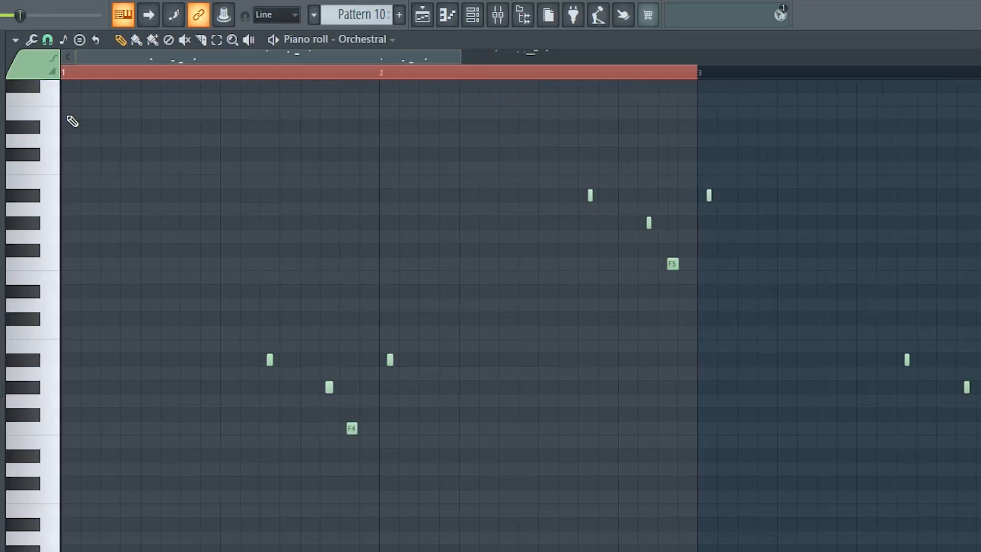
# Set the piano roll snap to Step and quantize the Orchestral notes with the quantizer's Default template
pyautogui.hscroll(5, 72, 121)
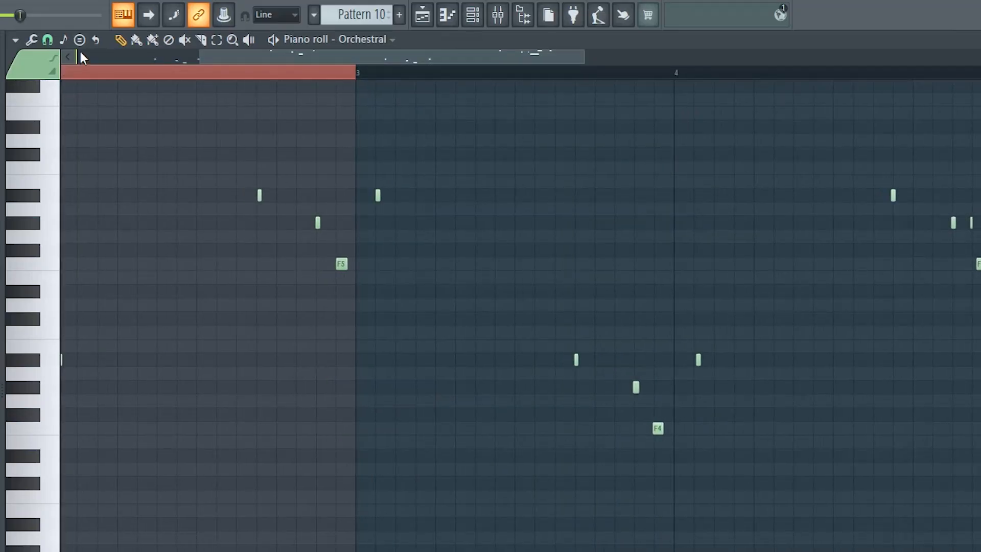
pyautogui.click(47, 40)
pyautogui.click(78, 183)
pyautogui.hotkey('alt', 'q')
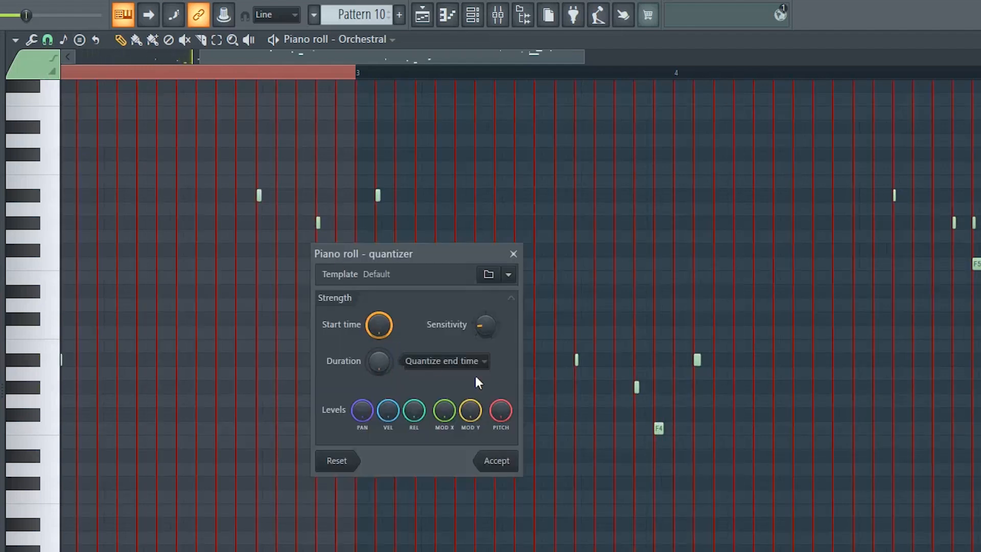
pyautogui.click(496, 461)
pyautogui.press('space')
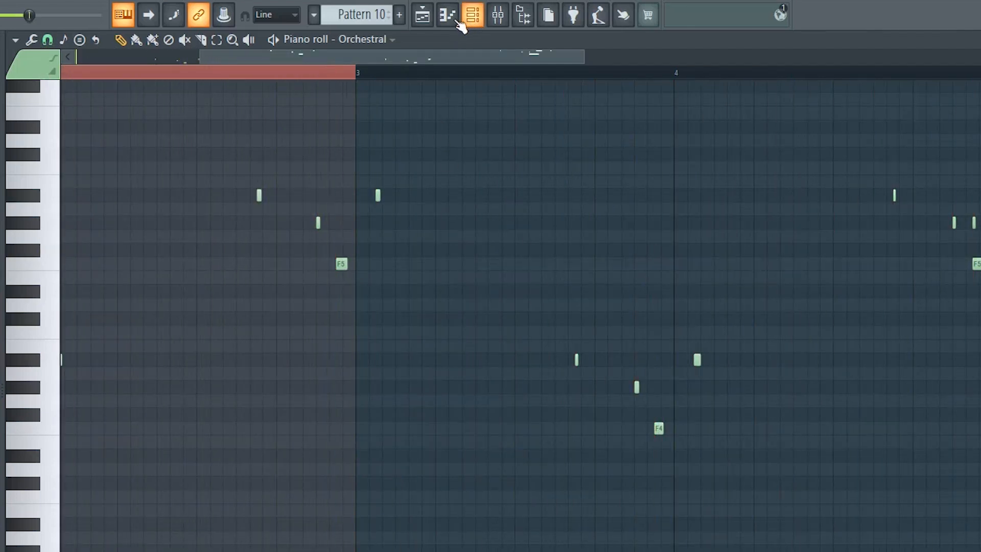
# Place Pattern 10 repeatedly along Track 9 of the playlist from bar 17 onward and play the arrangement
pyautogui.click(425, 19)
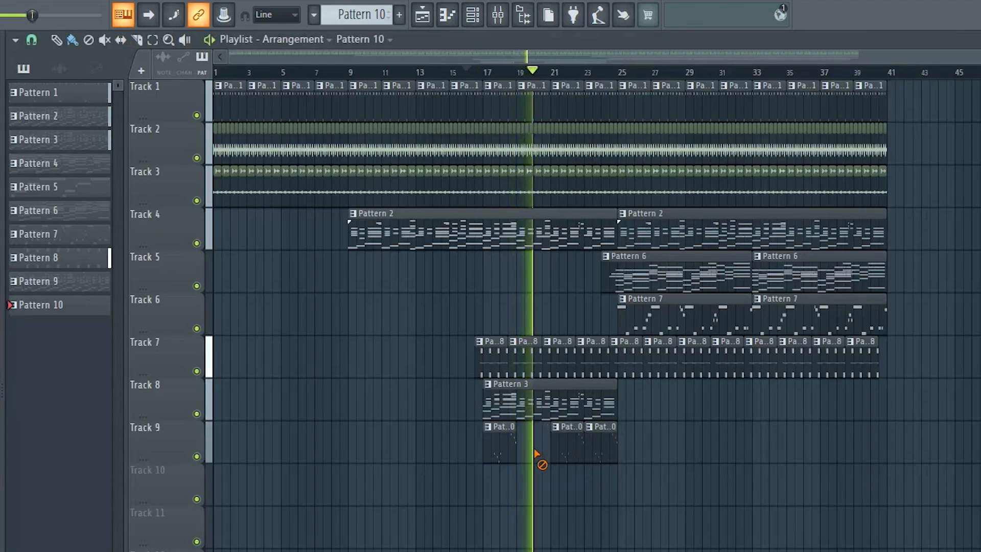
pyautogui.press('space')
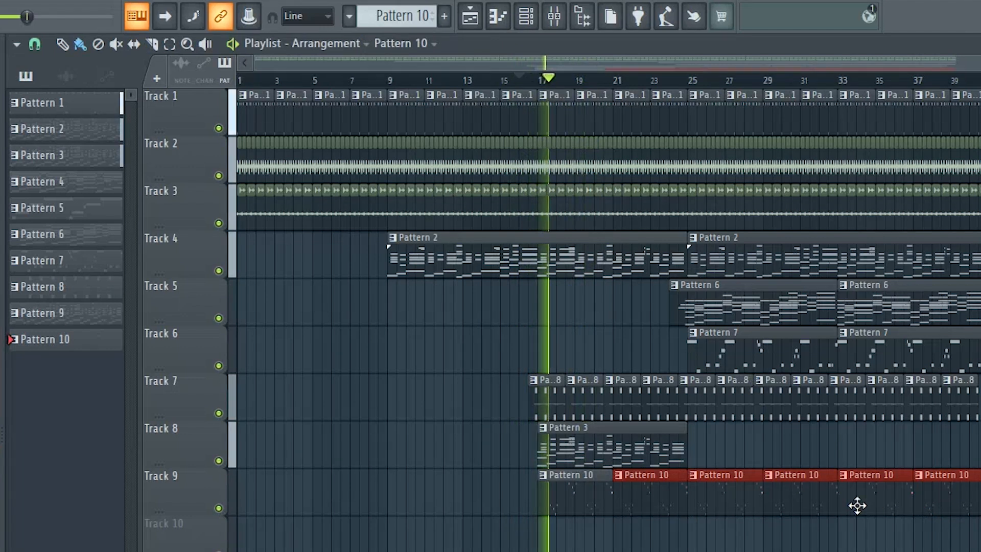
# Switch part 1 of the Edirol Orchestral channel to the next instrument patch
pyautogui.click(526, 17)
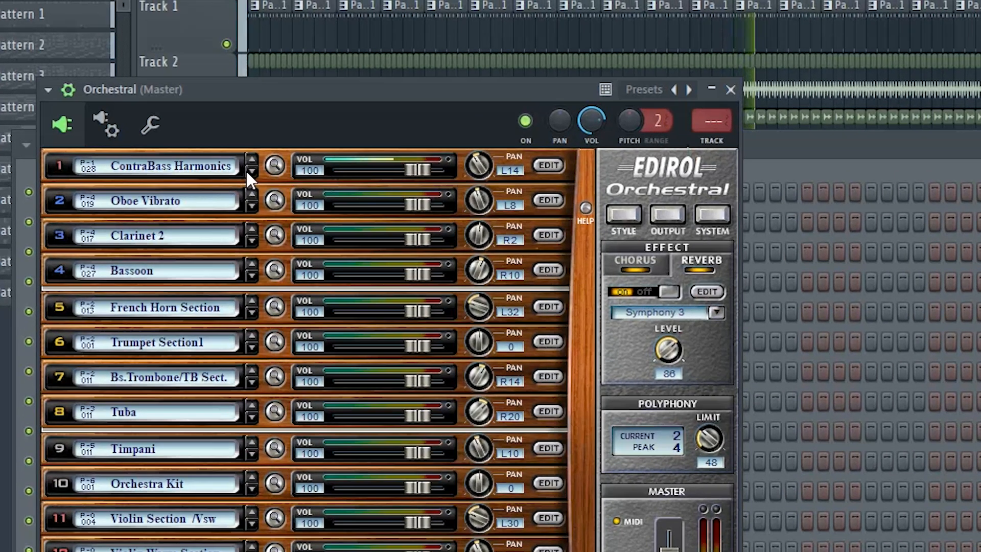
pyautogui.click(247, 173)
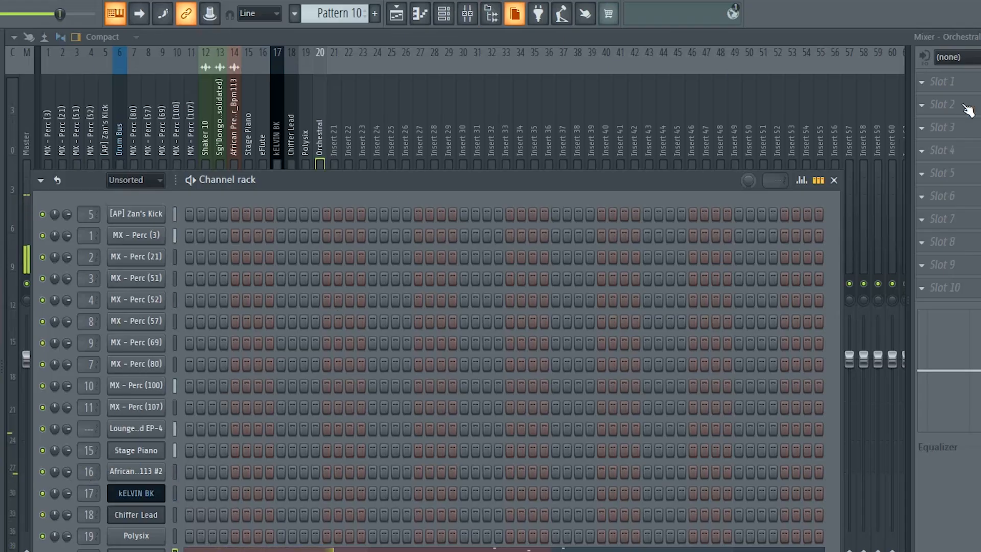
# Add Fruity Delay 3 to effect slot 2 of the Orchestral mixer insert
pyautogui.click(967, 109)
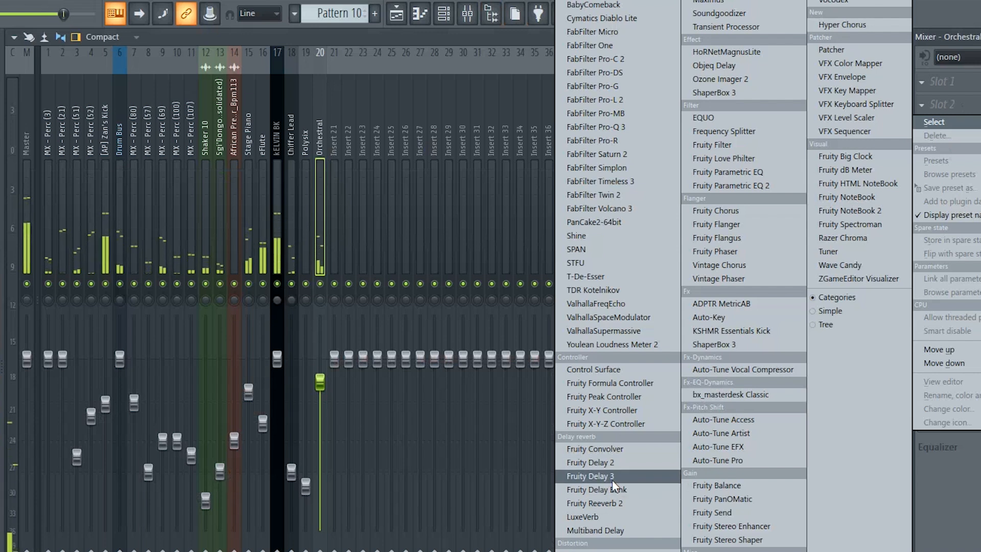
pyautogui.click(612, 491)
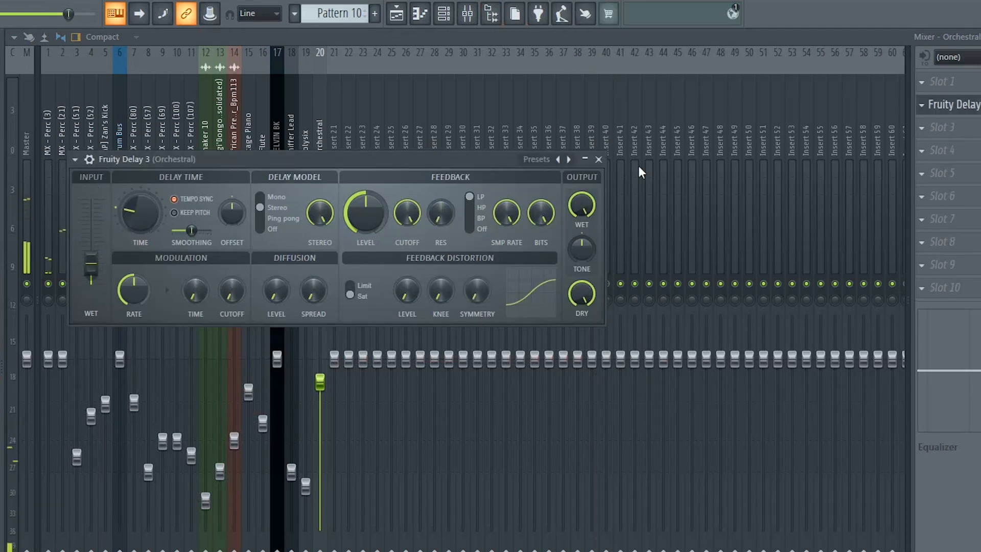
# Audition samples in the MX Compilation Pack Shakers folder and add Blaq - Shaker (3) to the playlist
pyautogui.click(598, 159)
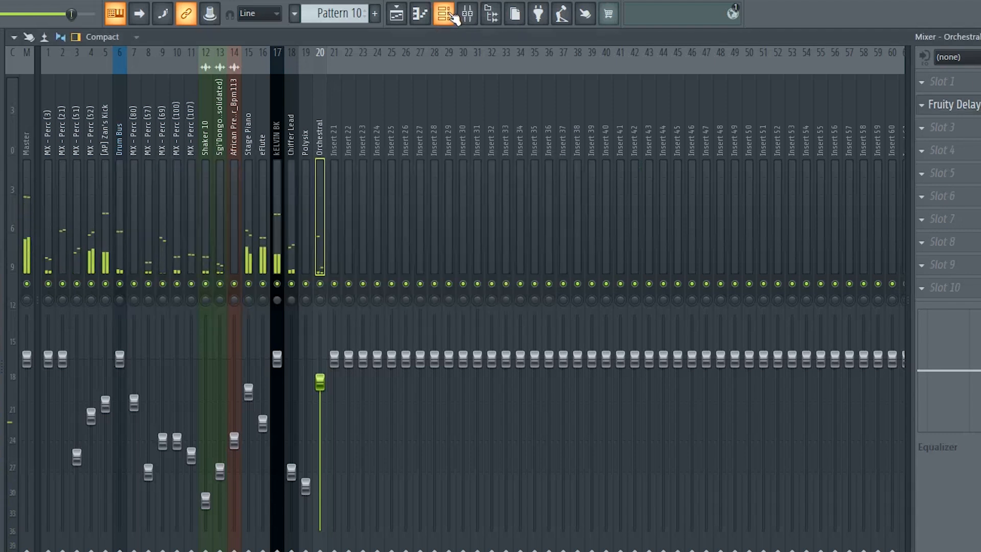
pyautogui.click(453, 16)
pyautogui.click(402, 24)
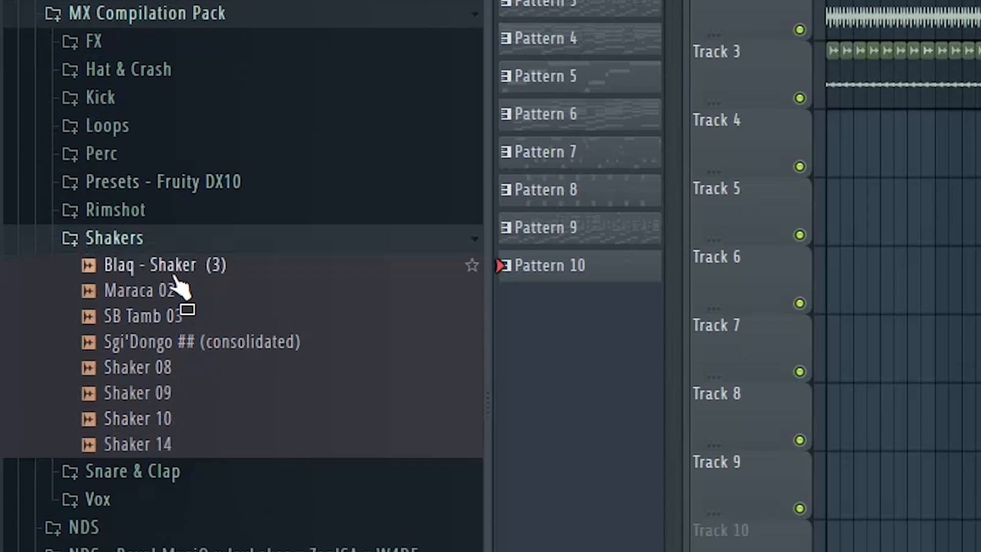
pyautogui.click(175, 276)
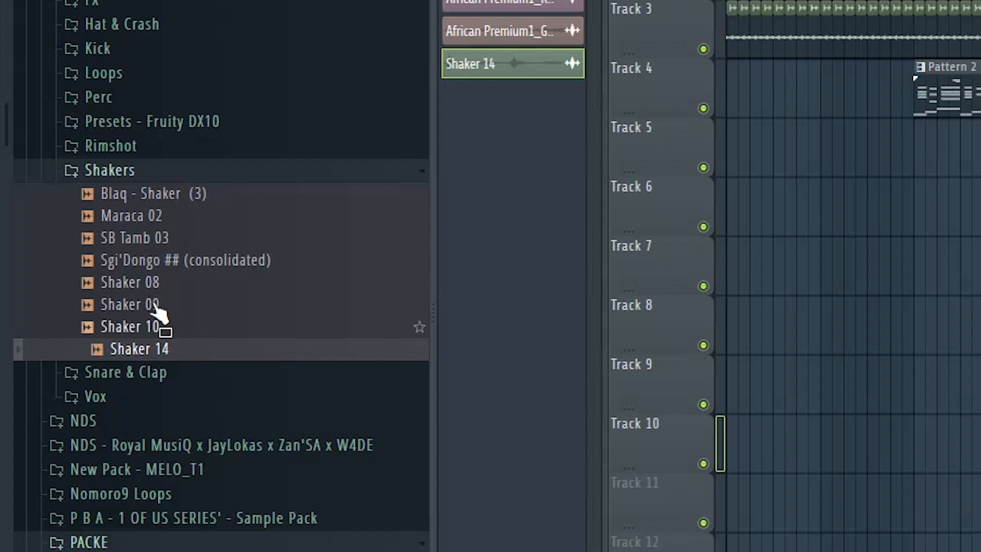
pyautogui.moveTo(147, 200); pyautogui.dragTo(839, 398)
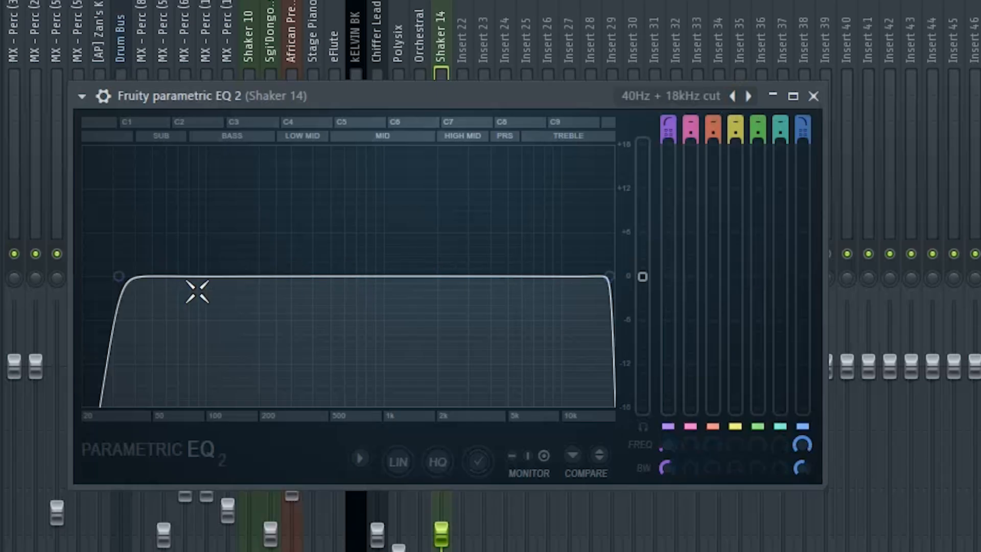
# Raise the low cut of the Shaker 14 equalizer to just above 100 Hz and lower the Shaker 14 and Blaq - Shaker (3) mixer faders
pyautogui.moveTo(118, 276); pyautogui.dragTo(213, 276)
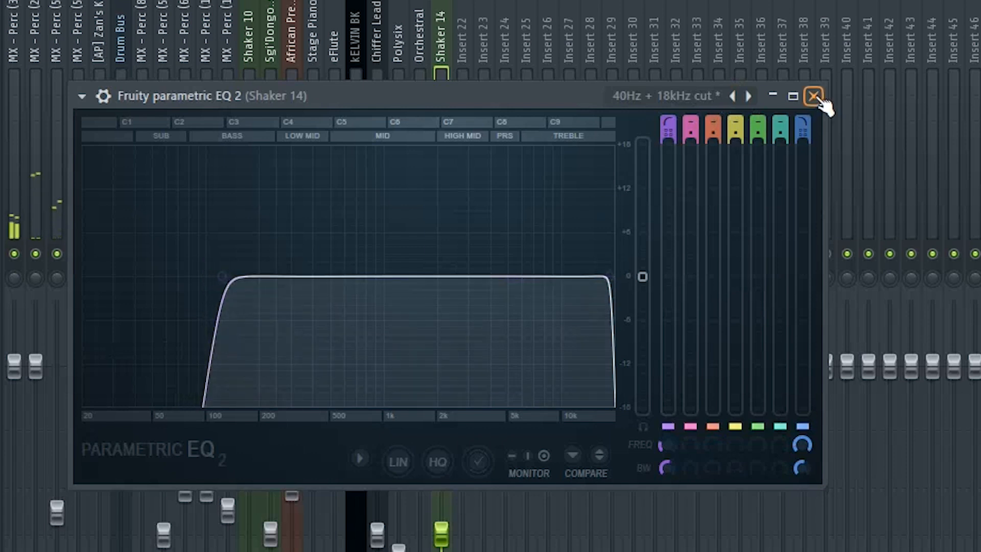
pyautogui.click(814, 96)
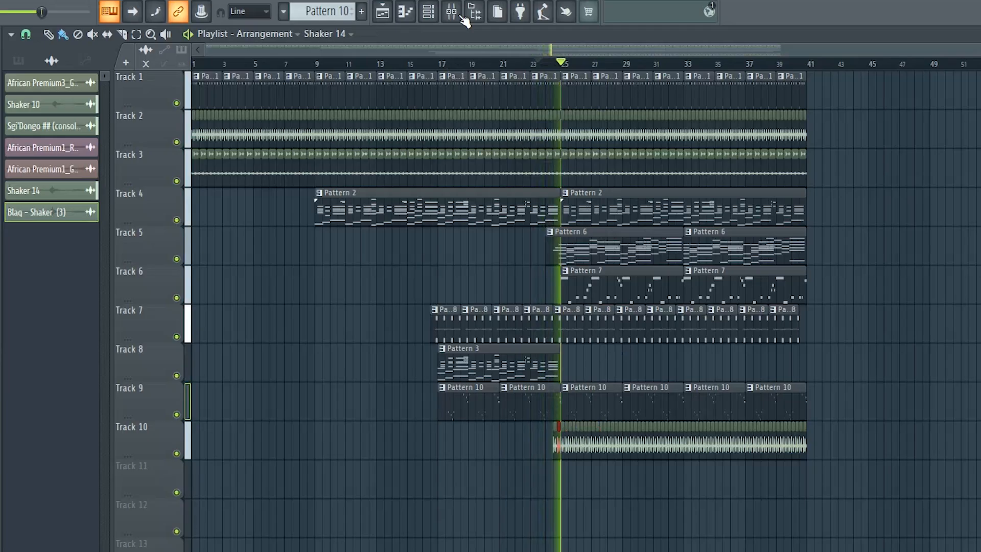
pyautogui.press('F9')
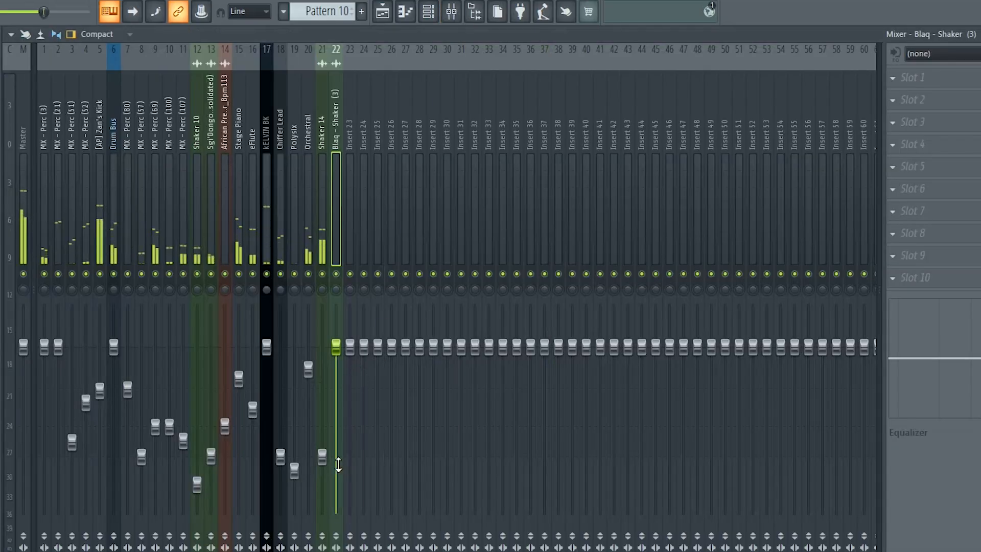
pyautogui.click(322, 457)
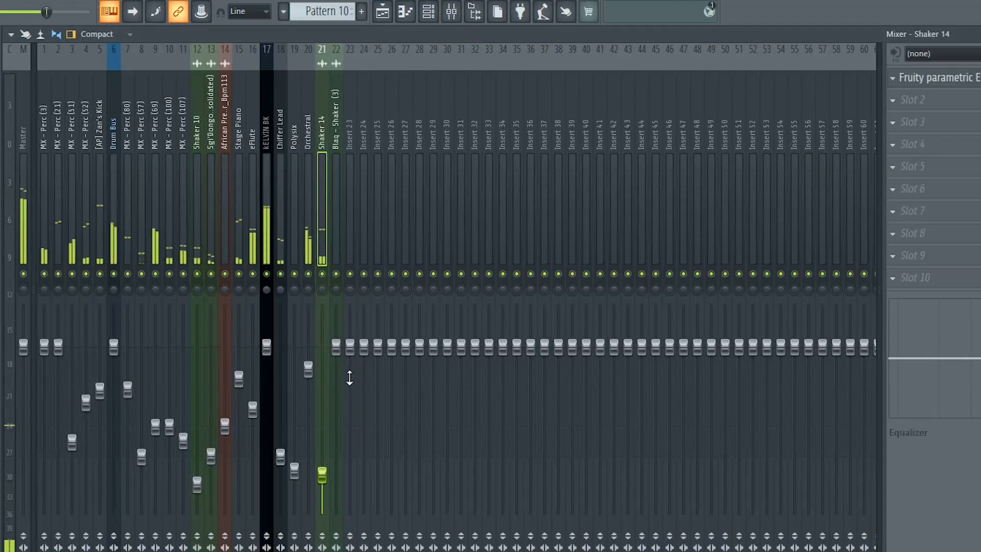
pyautogui.moveTo(336, 346); pyautogui.dragTo(335, 420)
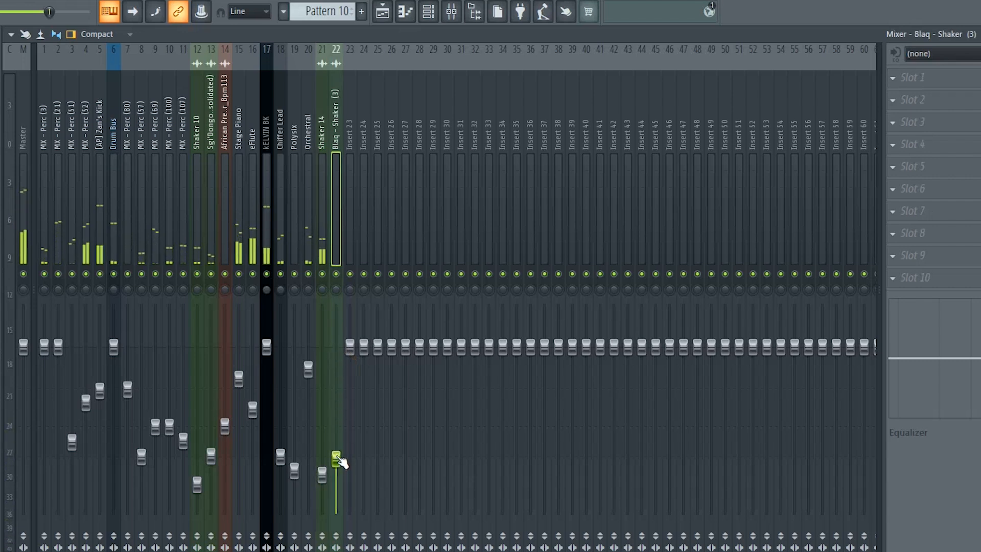
# Add Fruity Parametric EQ 2 with the 40Hz + 18kHz cut preset to Blaq - Shaker (3) and raise its low cut to about 100 Hz
pyautogui.click(922, 78)
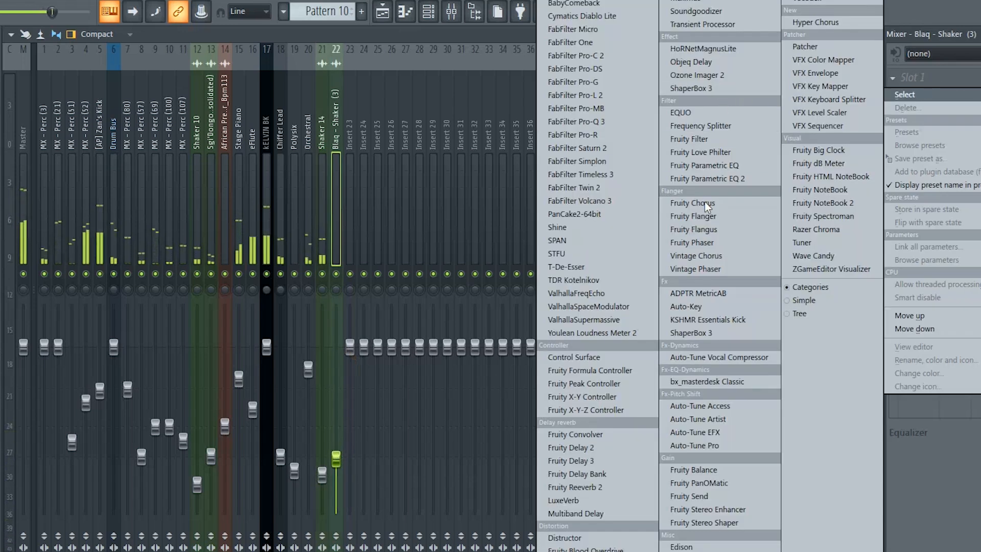
pyautogui.click(704, 180)
pyautogui.click(550, 213)
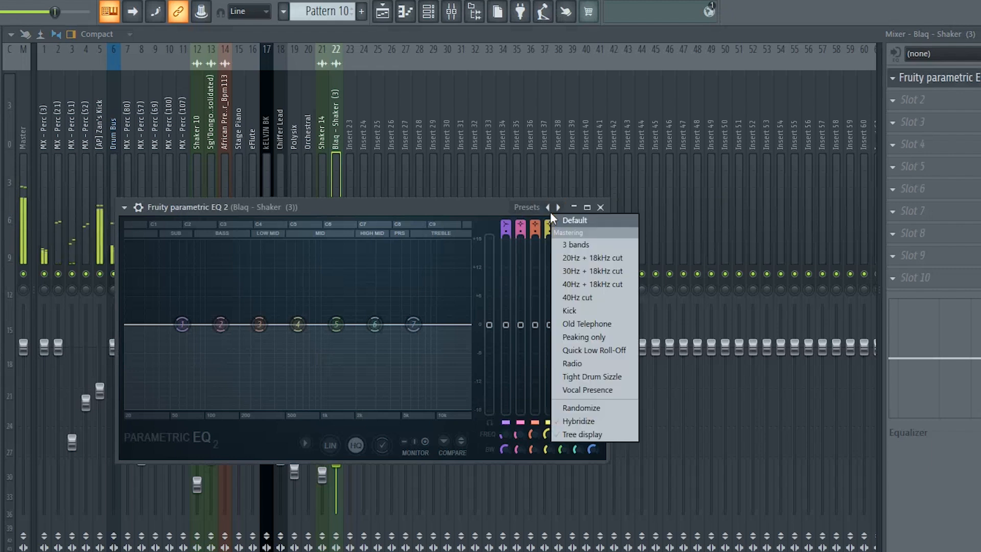
pyautogui.click(588, 284)
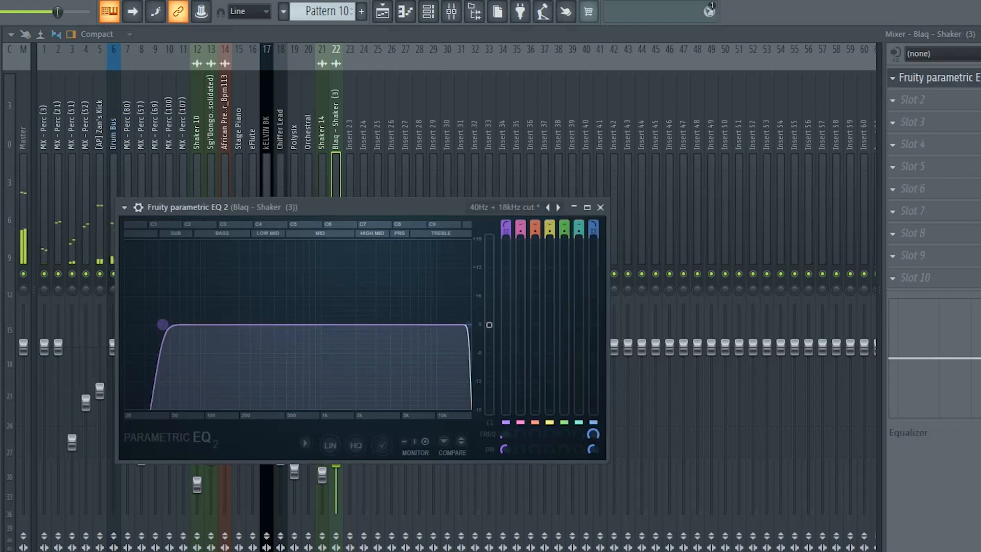
pyautogui.moveTo(162, 325); pyautogui.dragTo(215, 325)
pyautogui.click(601, 207)
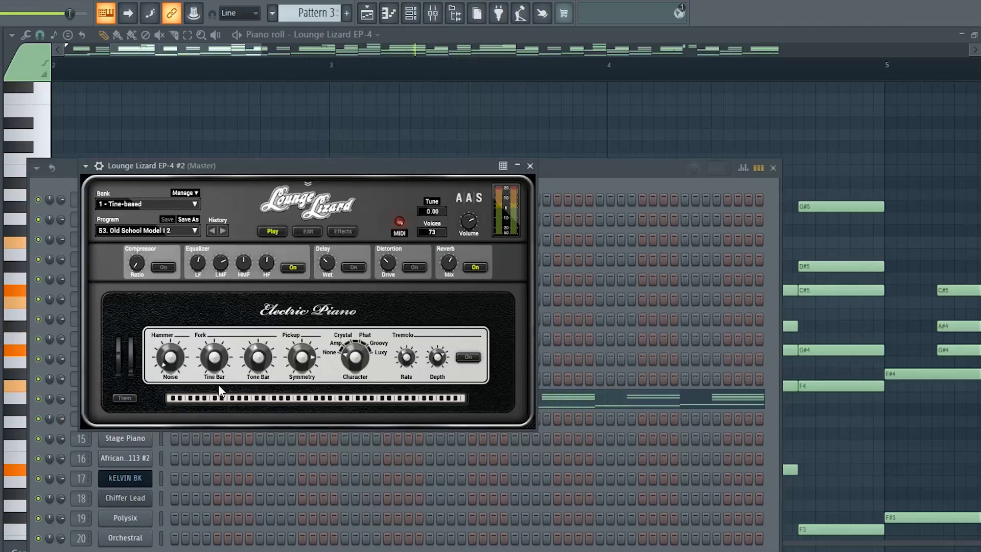
# Load program 16. Big Space from bank 7 - Electronica and Warped in Lounge Lizard EP-4 #2
pyautogui.click(164, 204)
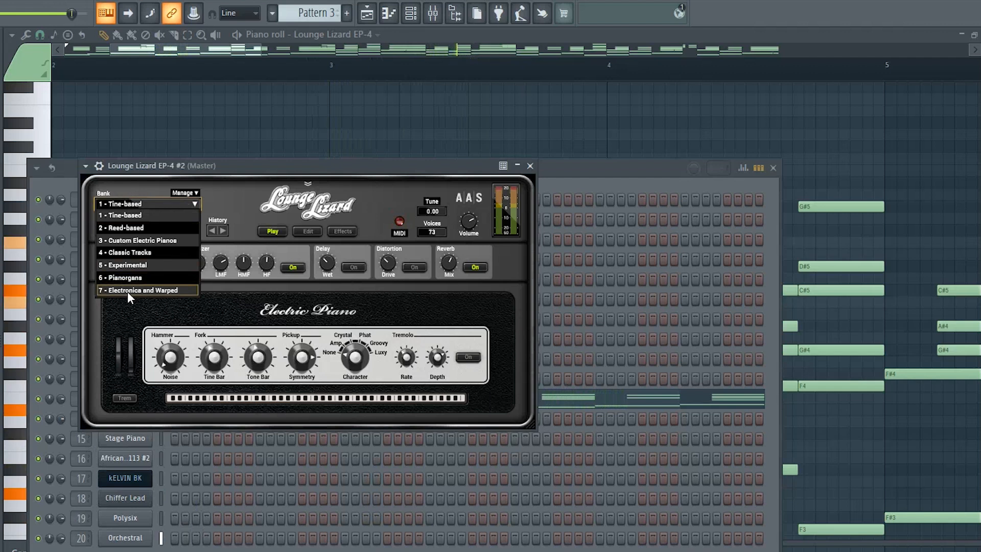
pyautogui.click(127, 289)
pyautogui.click(133, 230)
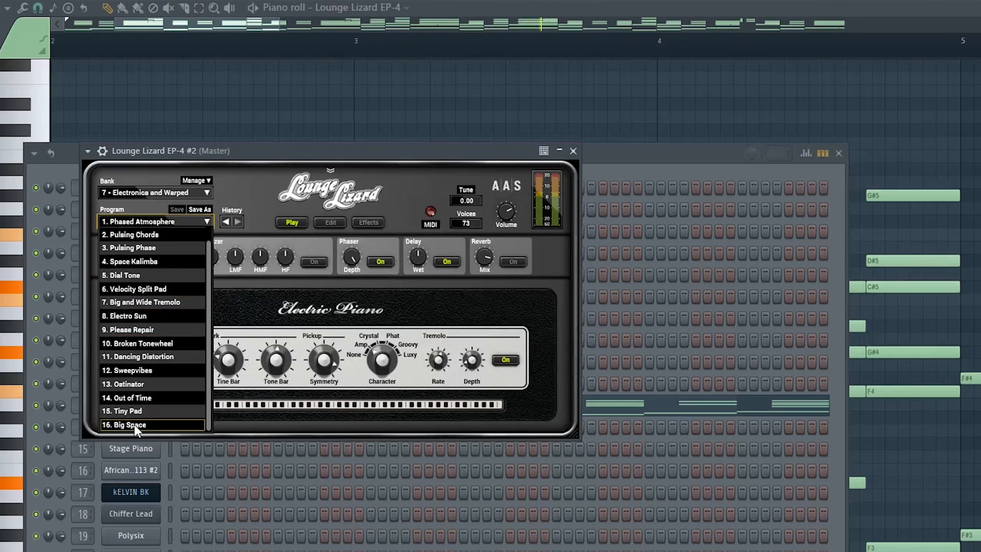
pyautogui.click(134, 418)
pyautogui.click(638, 129)
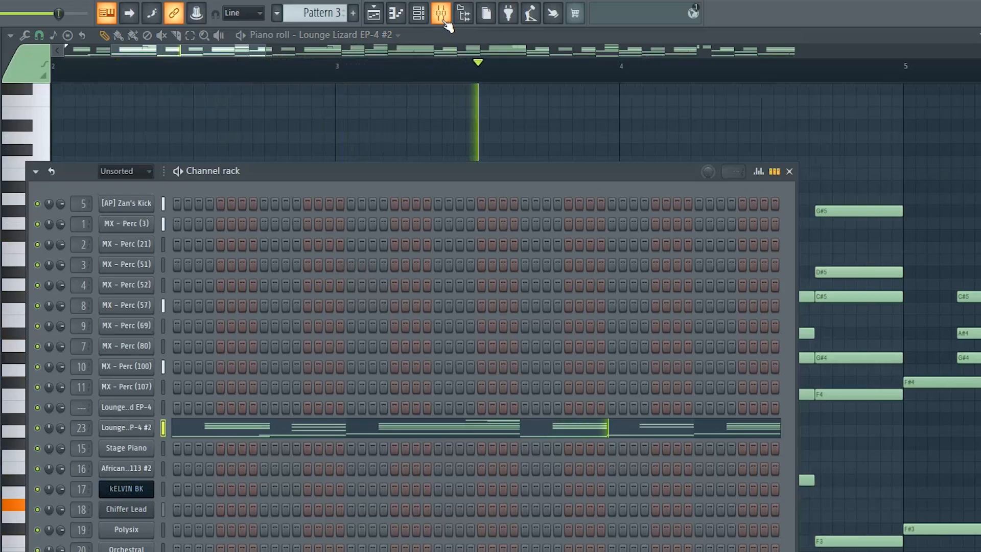
# Record an Orchestral #2 part in a new pattern and quantize its notes with the Default template
pyautogui.click(441, 17)
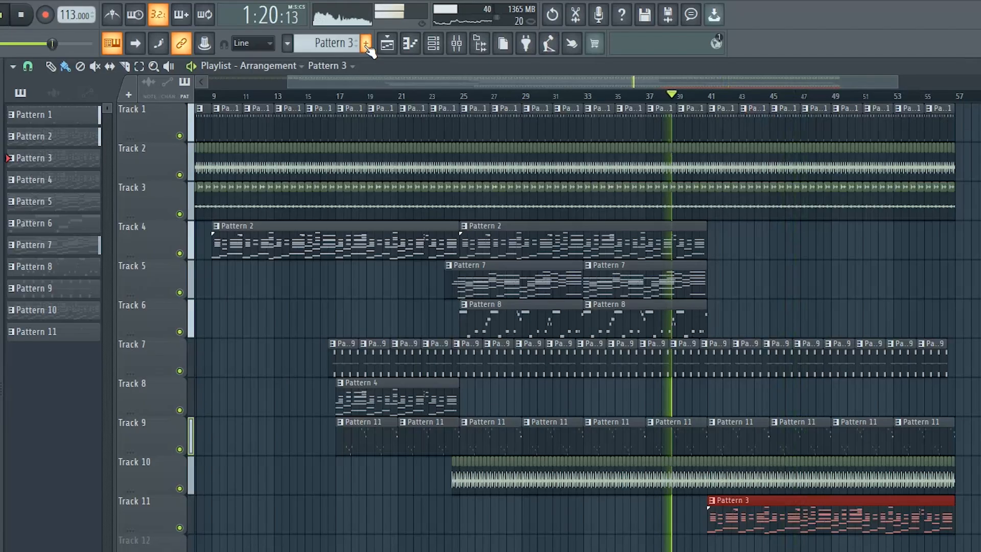
pyautogui.click(365, 43)
pyautogui.click(45, 21)
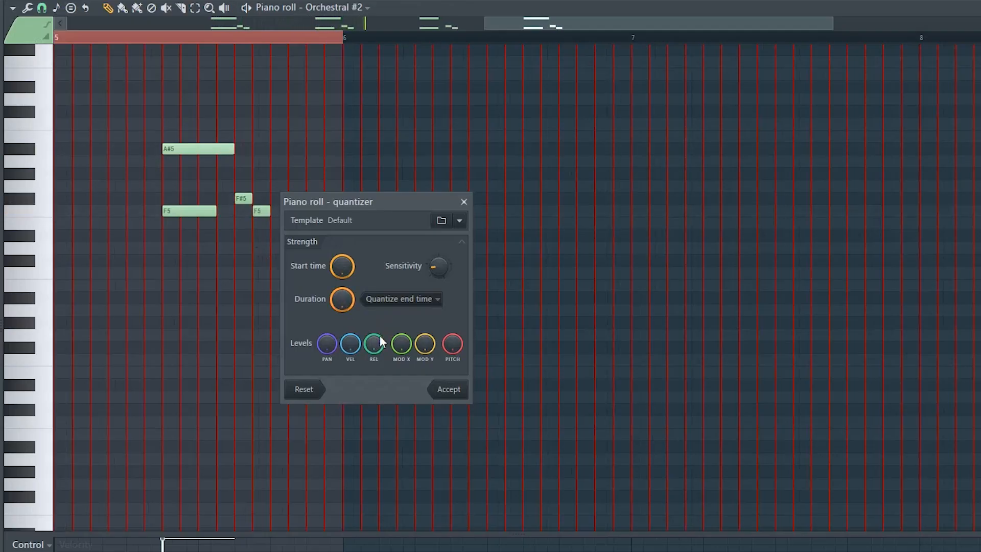
pyautogui.click(444, 389)
pyautogui.press('space')
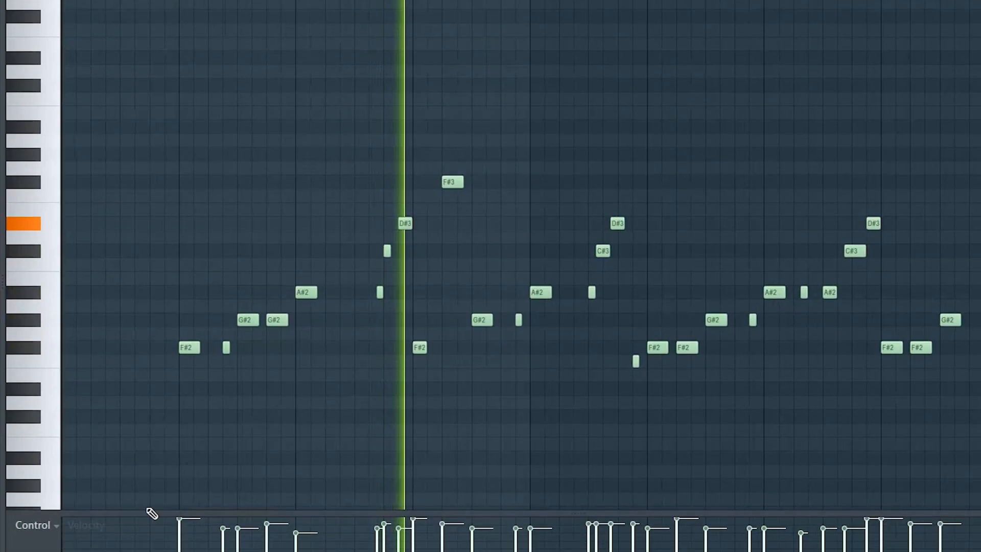
# Even out the bass note velocities and move the notes from kELVIN BK to a clone of that channel
pyautogui.moveTo(179, 533)
pyautogui.mouseDown()
pyautogui.moveTo(966, 532)
pyautogui.moveTo(750, 533)
pyautogui.mouseUp()
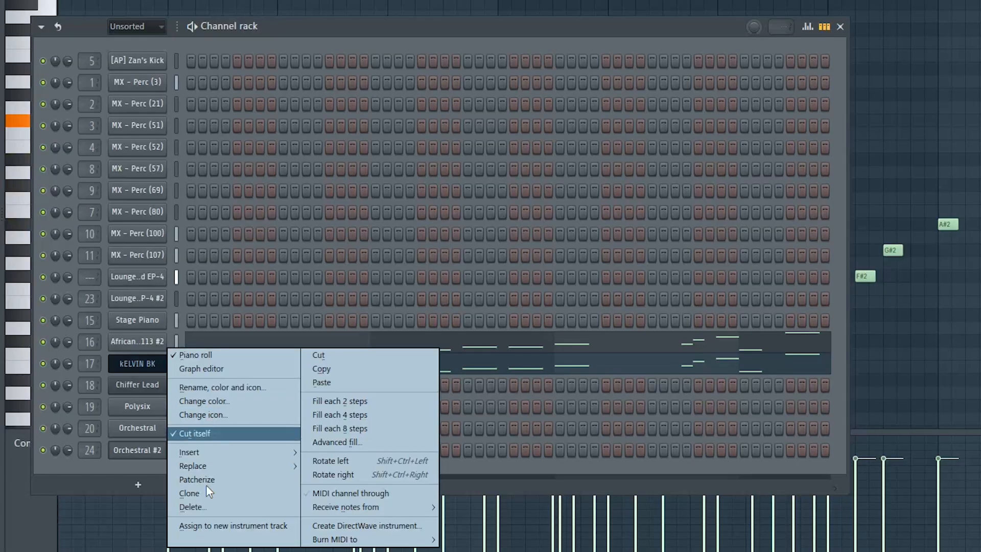
pyautogui.click(205, 489)
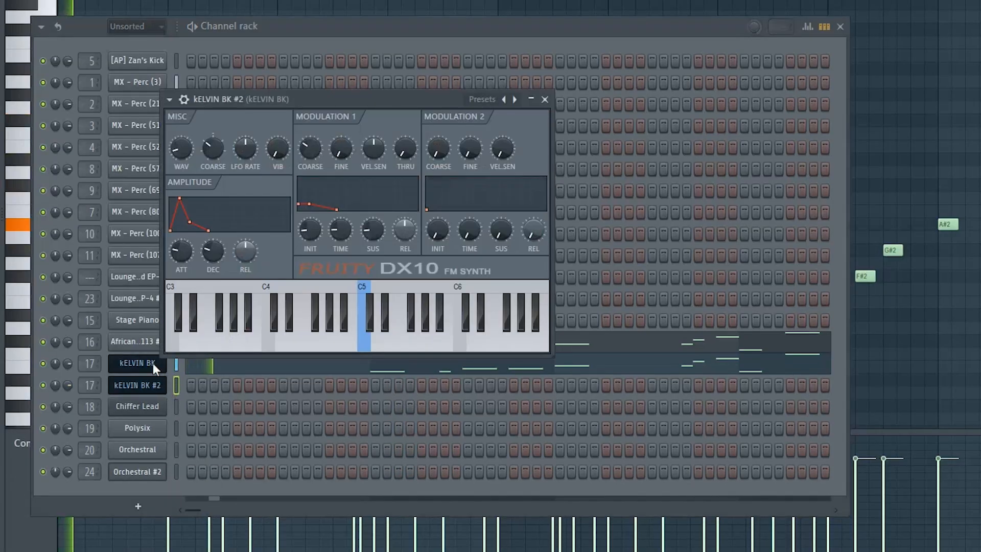
pyautogui.rightClick(152, 363)
pyautogui.click(320, 354)
pyautogui.rightClick(128, 386)
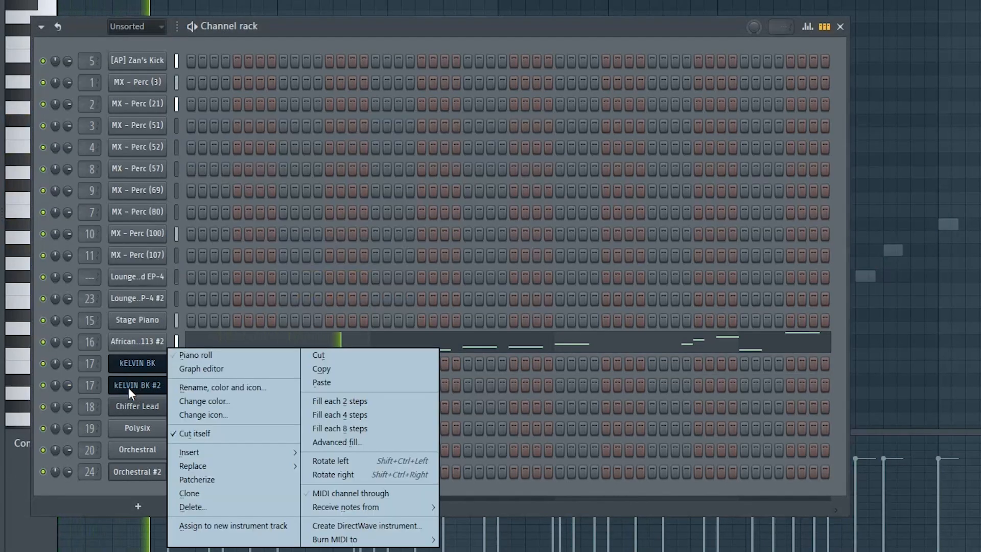
pyautogui.click(339, 382)
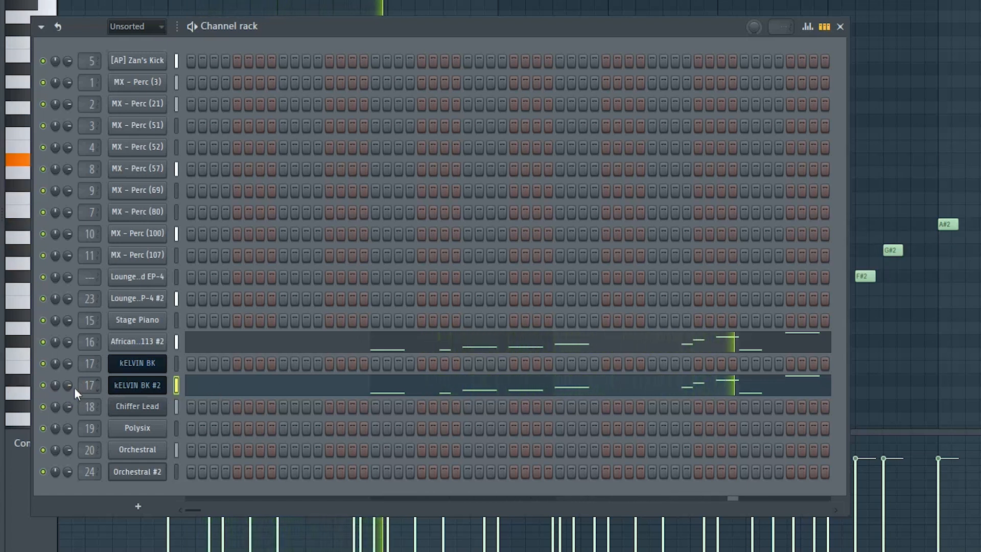
# Clone the kELVIN BK #2 channel and load the Mediated Clunk preset in the clone
pyautogui.rightClick(145, 388)
pyautogui.click(235, 495)
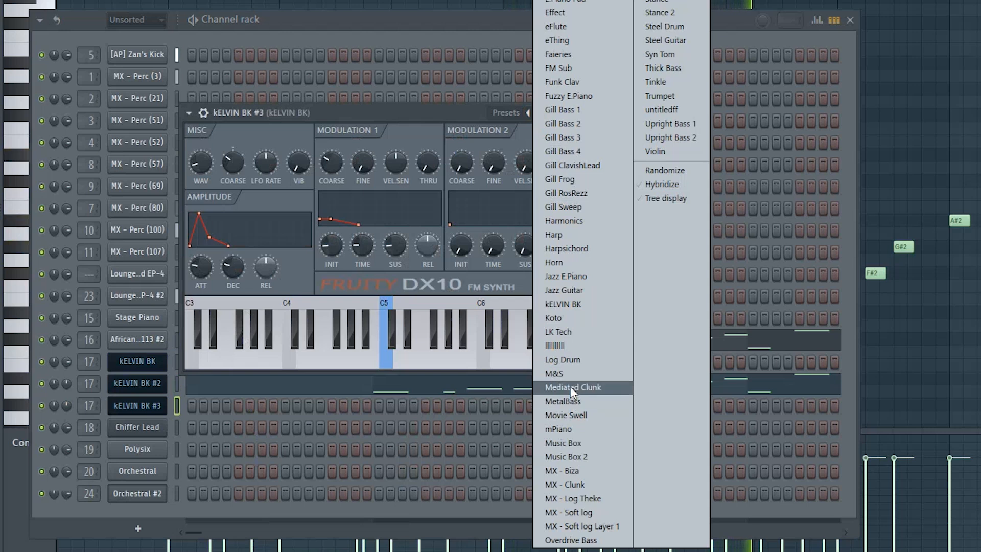
pyautogui.click(571, 388)
# Copy the bass notes from kELVIN BK #2 into the Mediated Clunk channel
pyautogui.rightClick(143, 388)
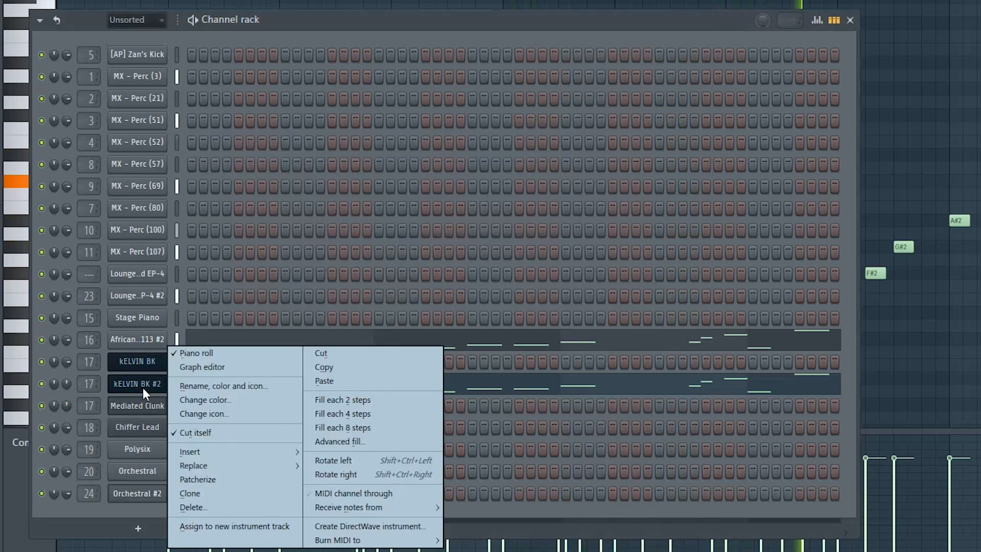
pyautogui.click(367, 368)
pyautogui.rightClick(164, 406)
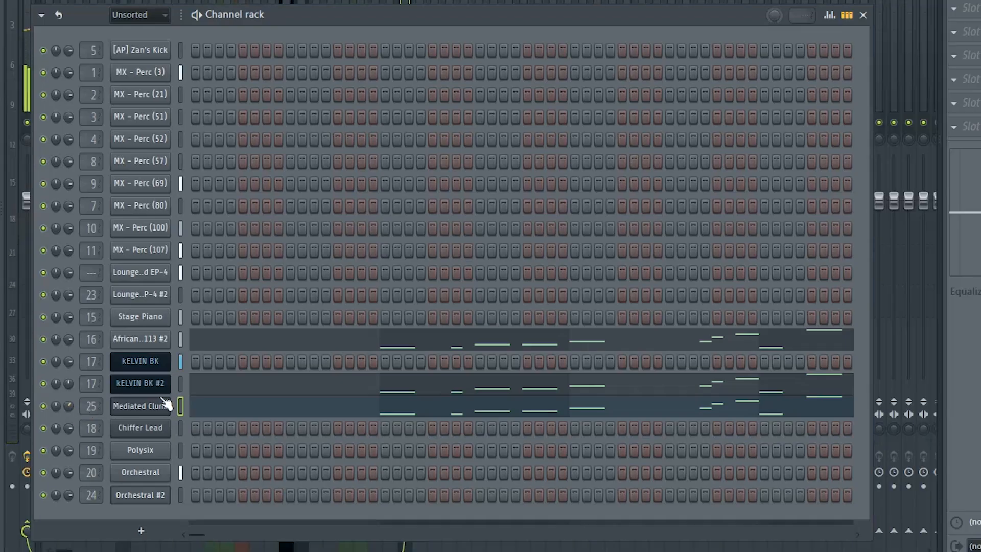
# Clone the Mediated Clunk channel and load the Log Drum preset in the clone
pyautogui.rightClick(151, 409)
pyautogui.click(210, 494)
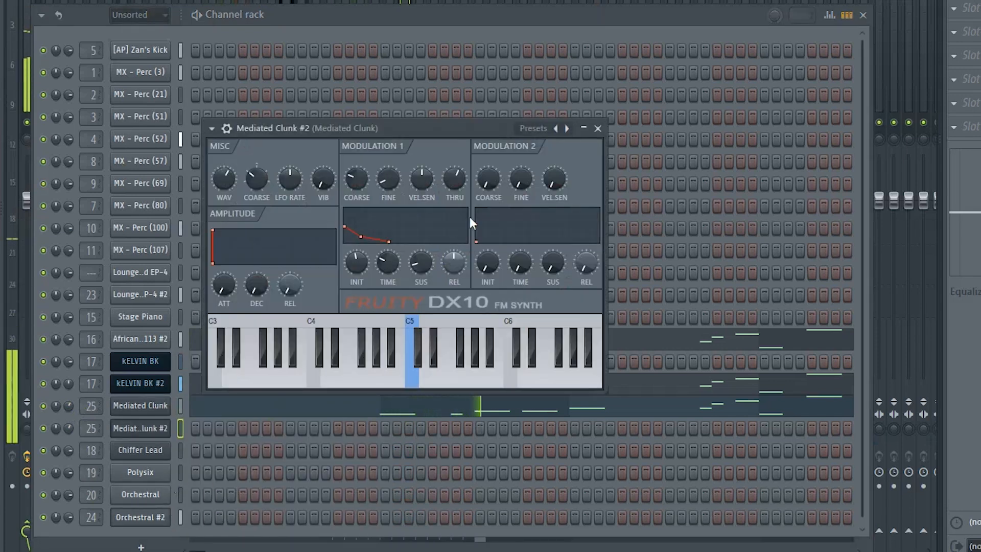
pyautogui.click(567, 129)
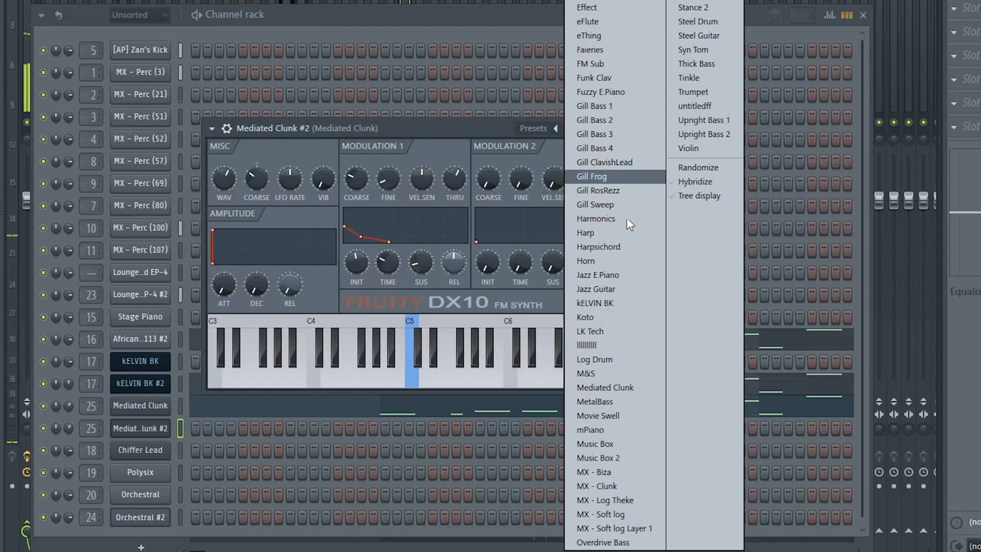
pyautogui.click(595, 359)
pyautogui.click(598, 128)
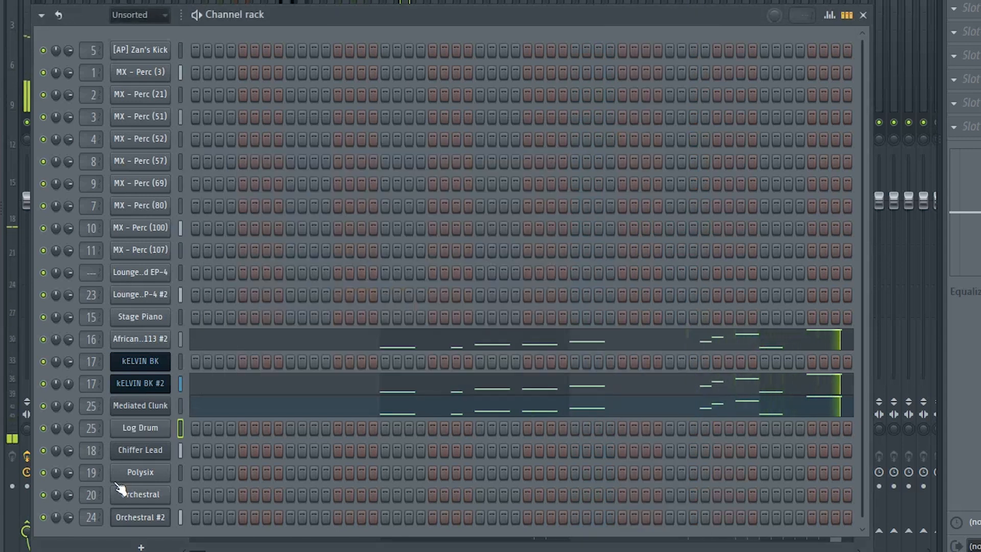
# Copy the bass notes from kELVIN BK #2 into the Log Drum channel
pyautogui.rightClick(163, 385)
pyautogui.click(350, 379)
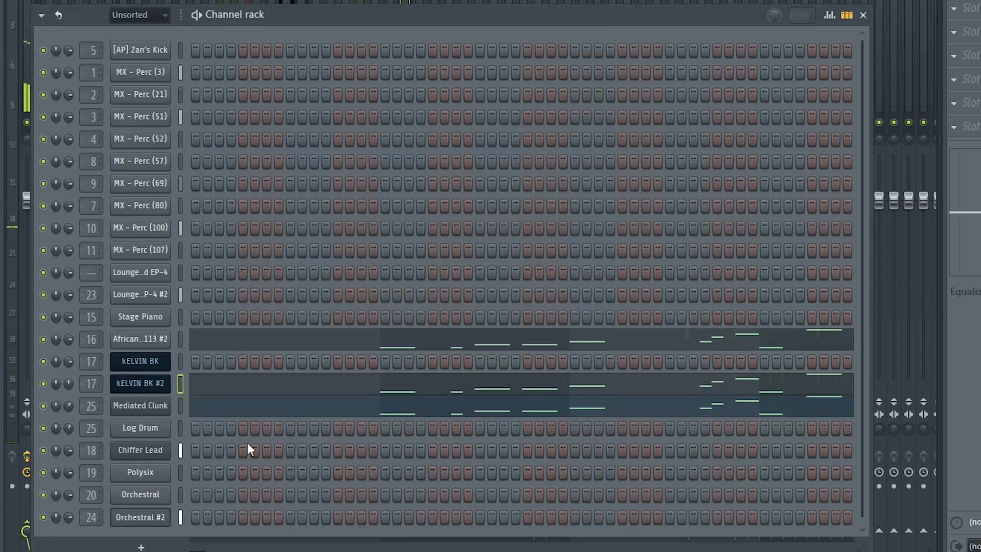
pyautogui.rightClick(163, 432)
pyautogui.click(351, 400)
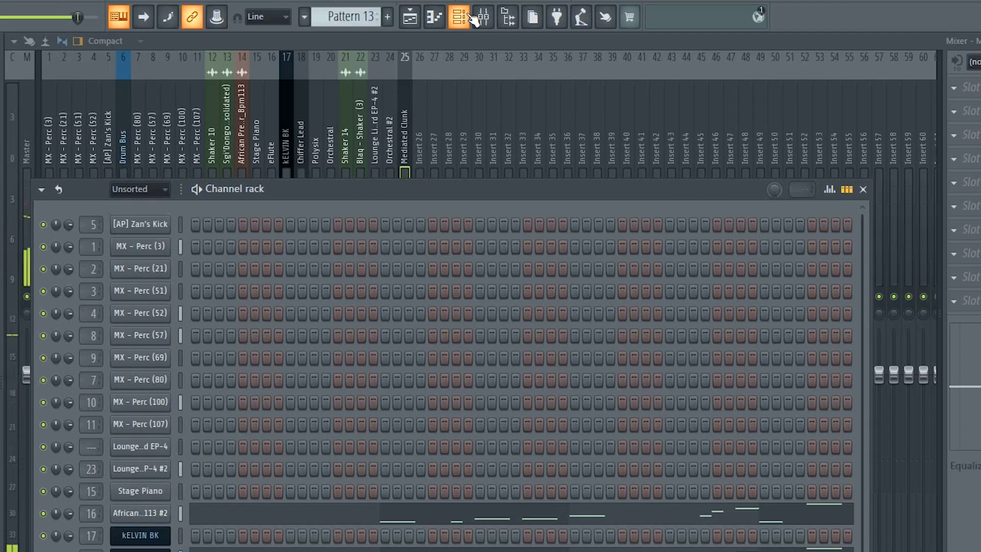
# Select the short audio clip on Track 14 near bar 41 of the playlist and repeat it up to bar 57
pyautogui.click(468, 15)
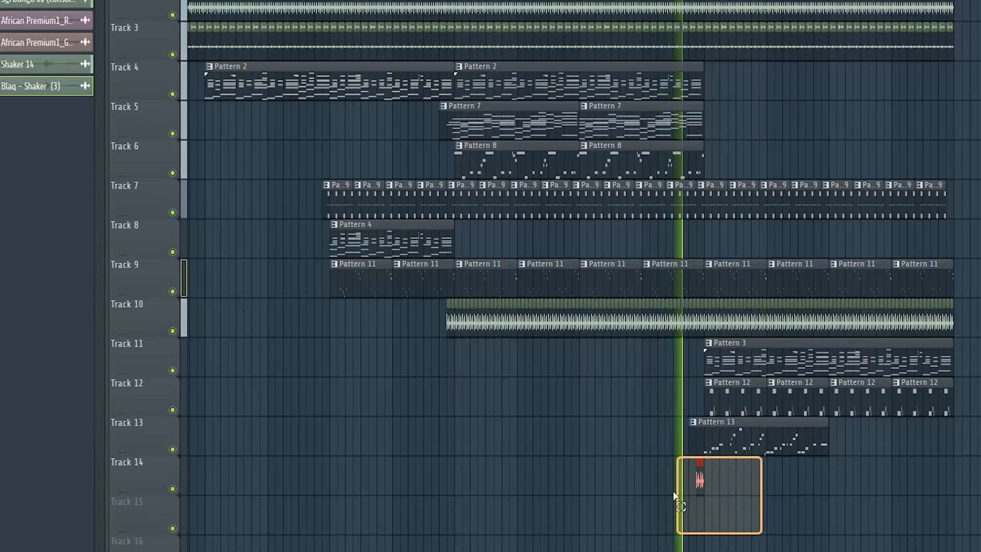
pyautogui.moveTo(675, 498); pyautogui.dragTo(673, 490)
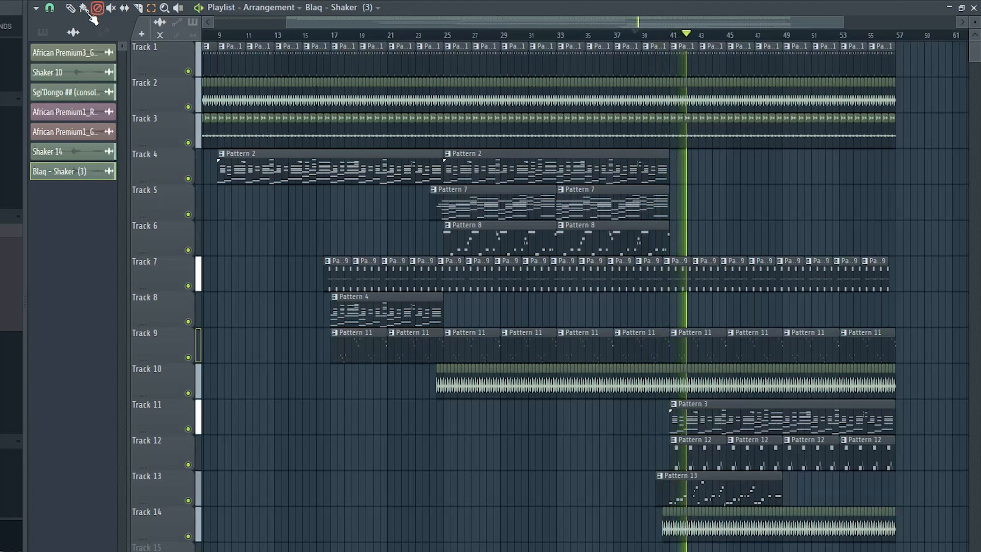
pyautogui.press('F9')
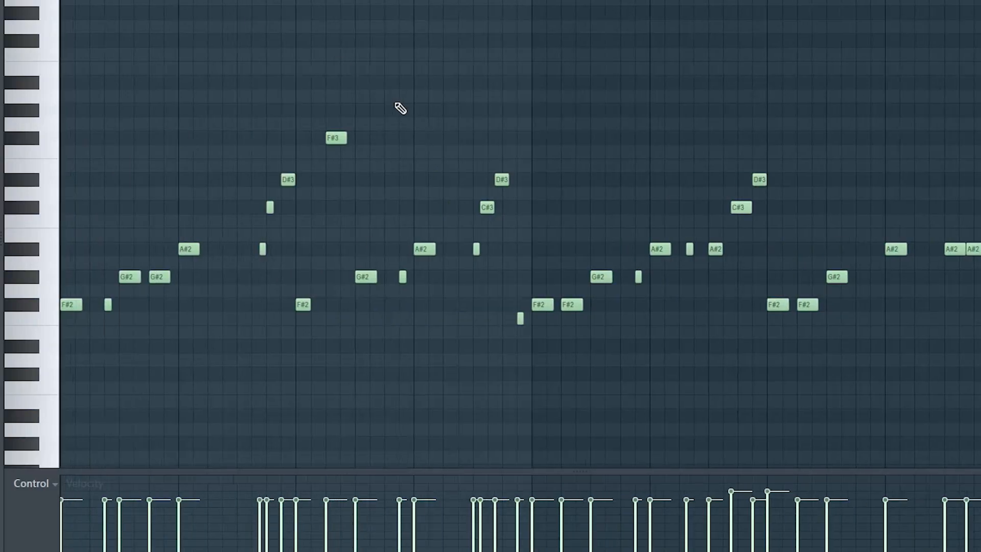
# Shorten the second G#2 note of bar 1 in the Log Drum piano roll and set the snap to Line
pyautogui.scroll(3, 397, 103)
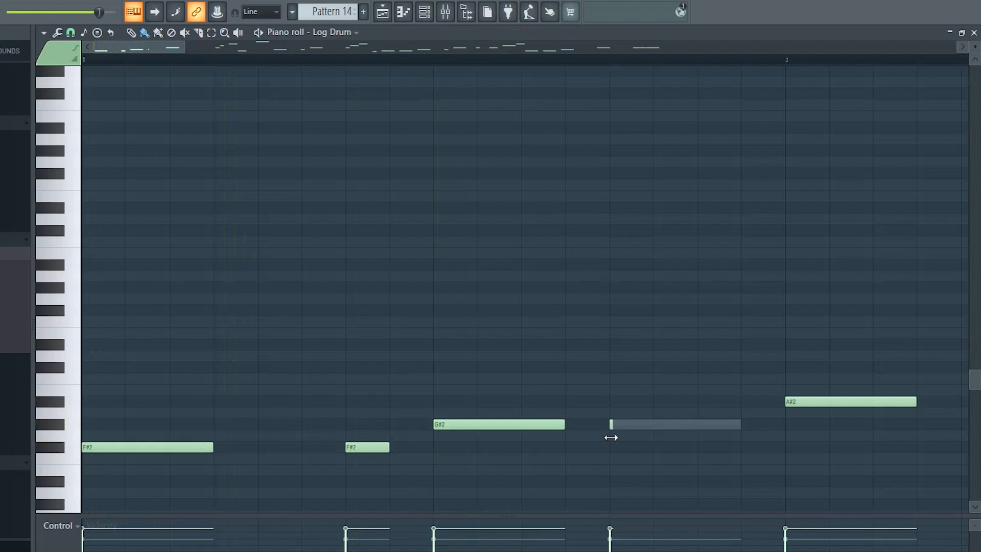
pyautogui.press('space')
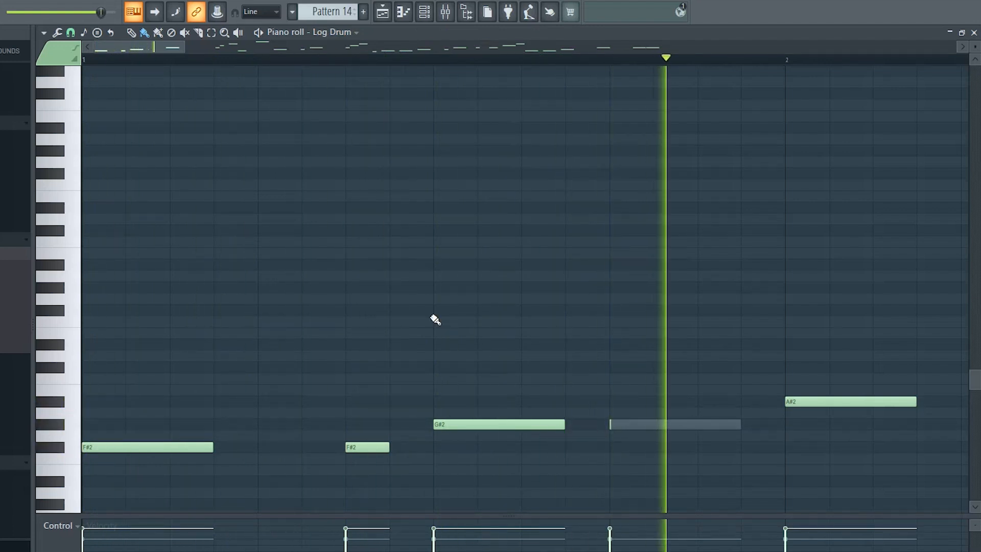
pyautogui.press('space')
pyautogui.click(70, 32)
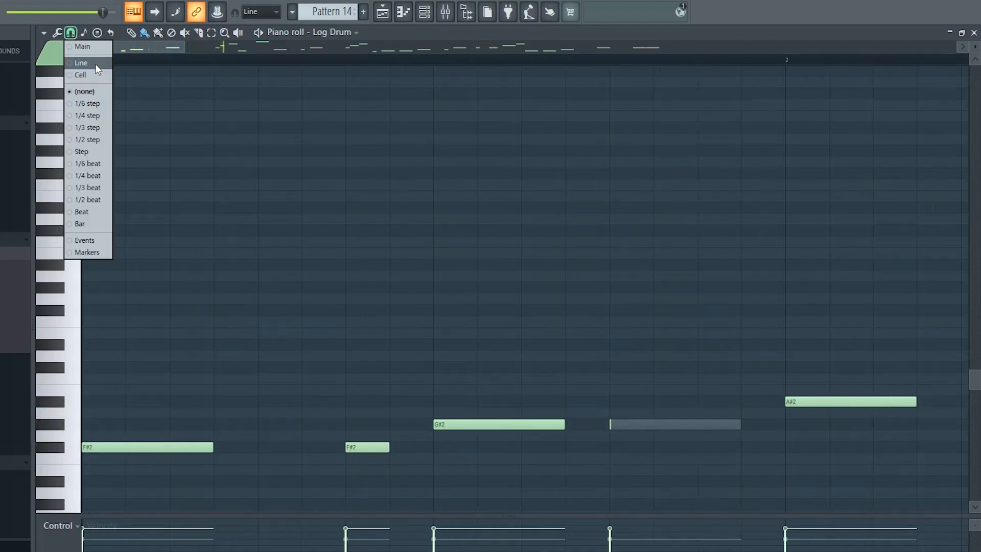
pyautogui.click(96, 64)
pyautogui.press('space')
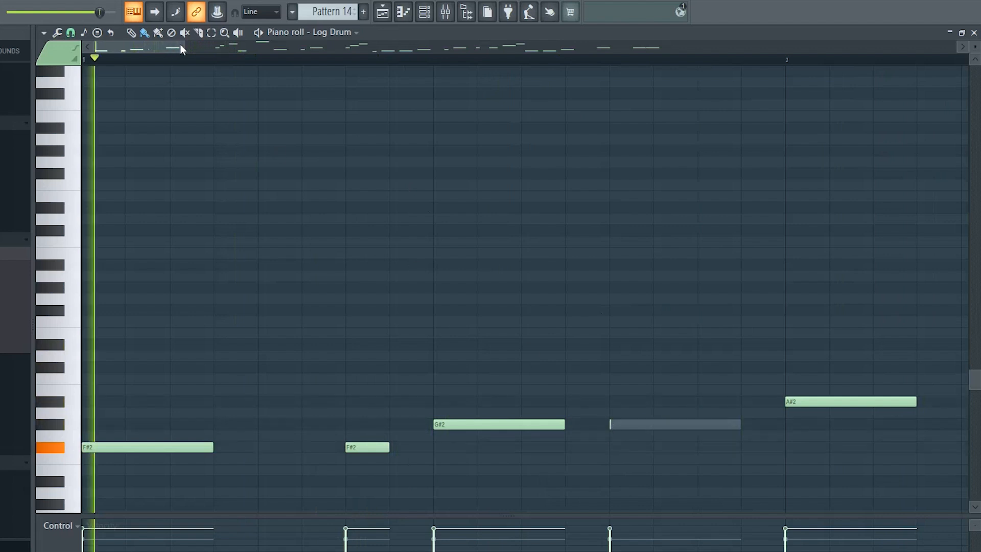
# Shorten the C#3 note in bar 2, the F#3 in bar 3 and the D#3 in bar 4 to brief Log Drum hits
pyautogui.moveTo(184, 47); pyautogui.dragTo(551, 48)
pyautogui.rightClick(330, 368)
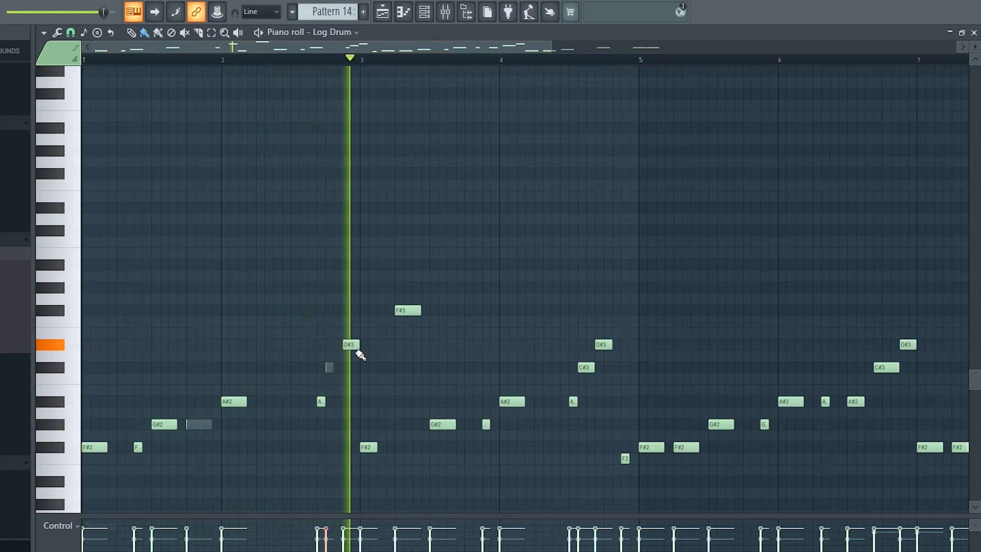
pyautogui.press('t')
pyautogui.click(408, 311)
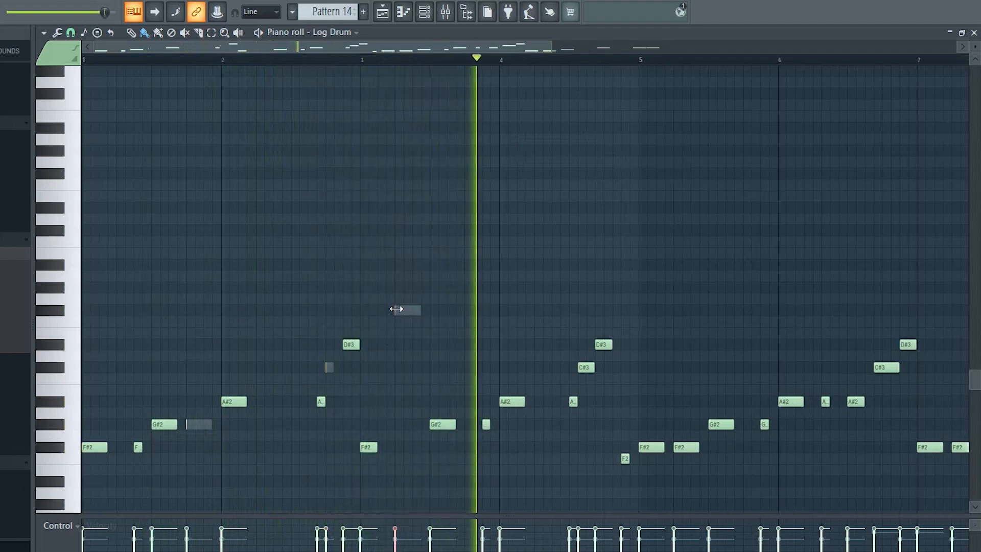
pyautogui.click(601, 345)
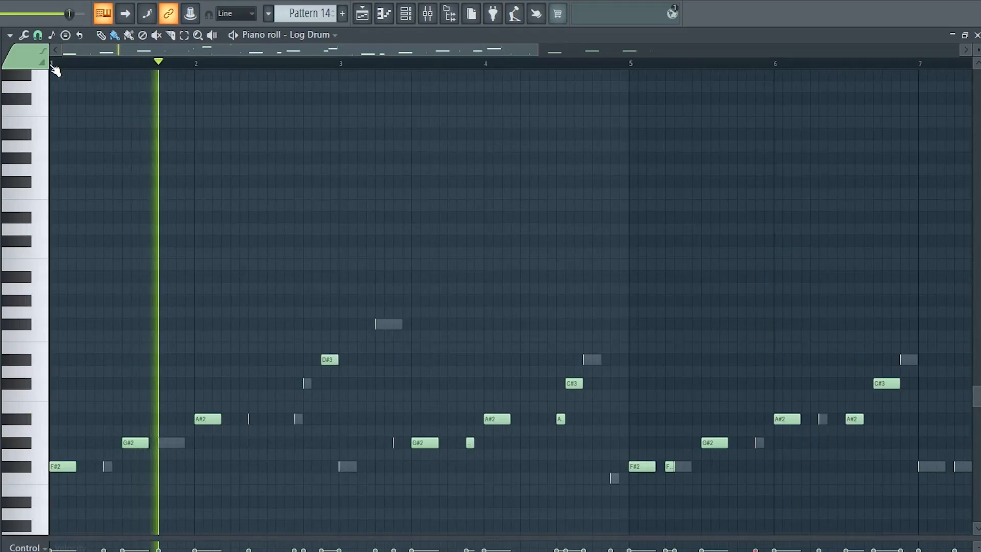
pyautogui.click(52, 65)
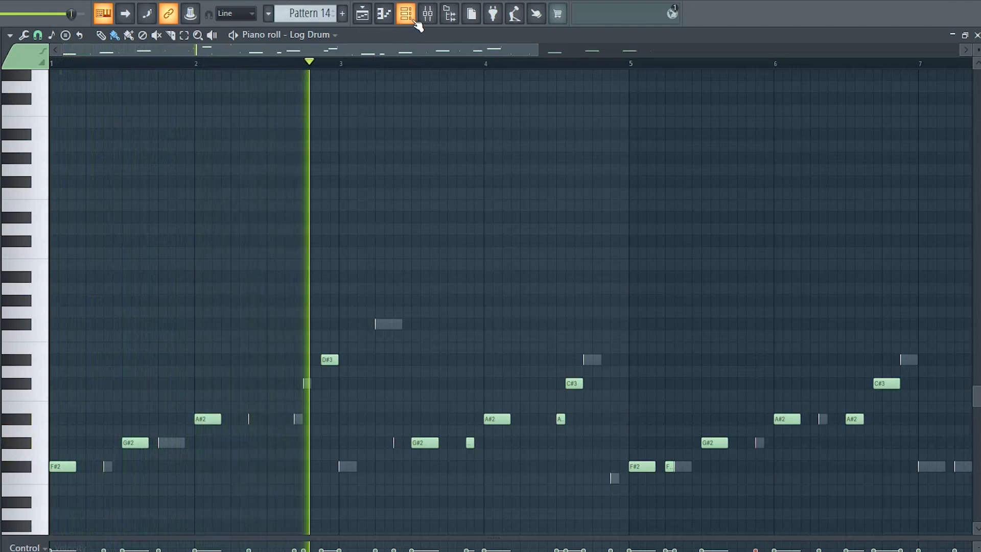
# Create a new empty Pattern 15 with its default name
pyautogui.press('F6')
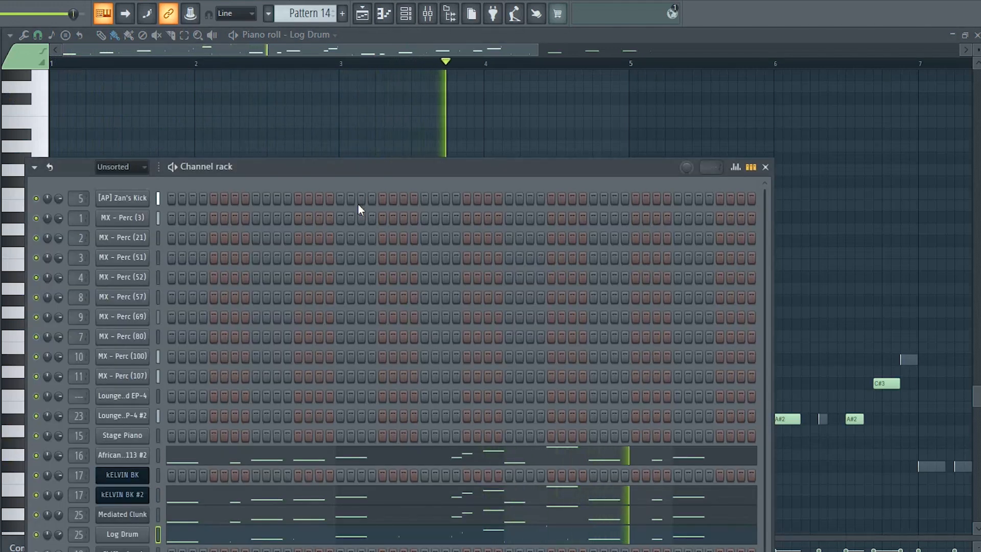
pyautogui.click(343, 14)
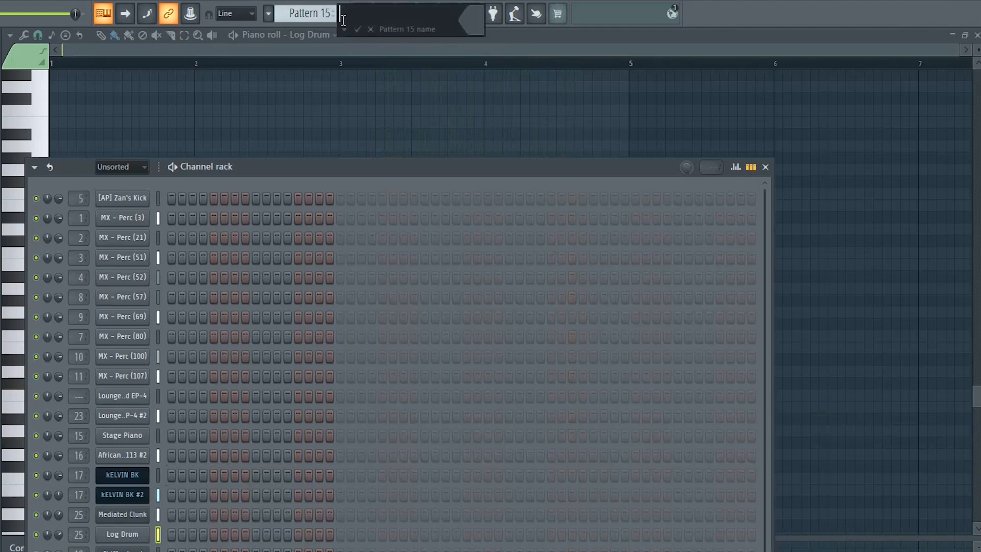
pyautogui.click(364, 18)
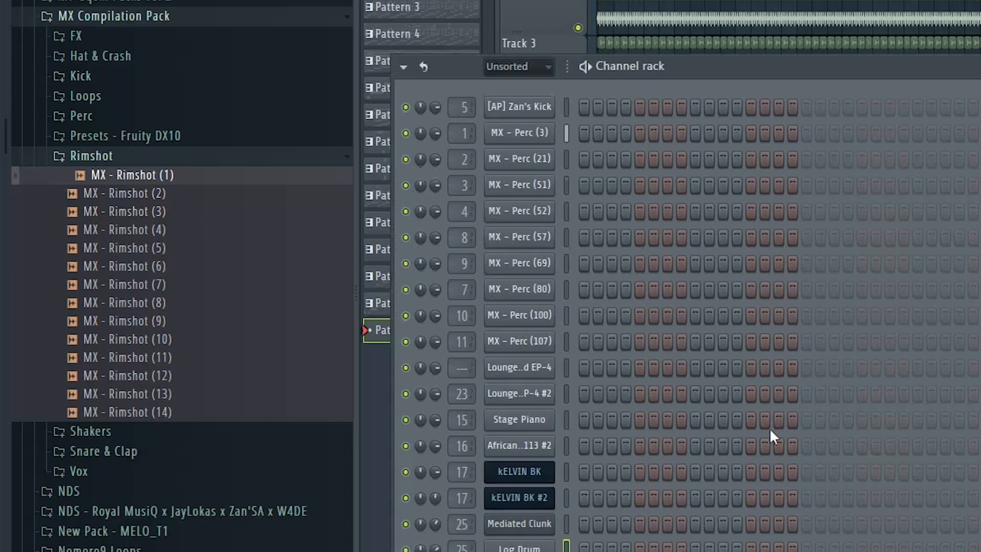
# Add the MX - Rimshot (1) sample as a new channel below Orchestral #2
pyautogui.scroll(-1, 775, 437)
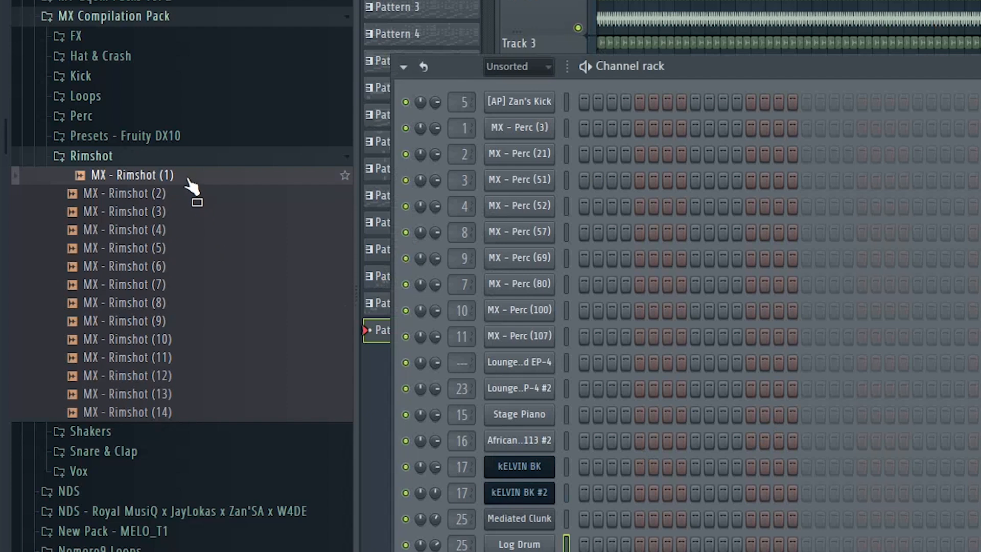
pyautogui.moveTo(192, 187); pyautogui.dragTo(510, 551)
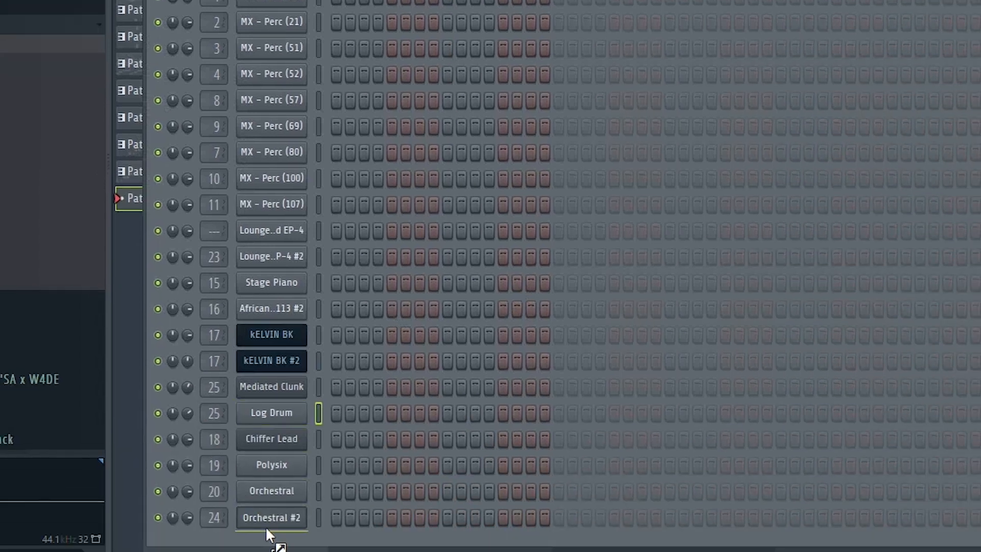
pyautogui.moveTo(266, 530); pyautogui.dragTo(201, 532)
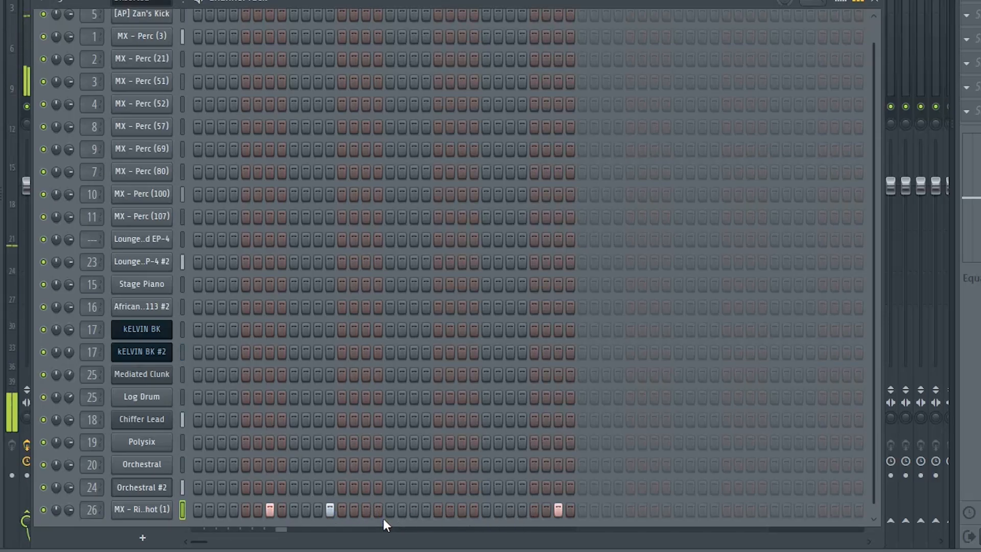
# Add rimshot hits on steps 15, 23 and 28 of the pattern
pyautogui.click(365, 510)
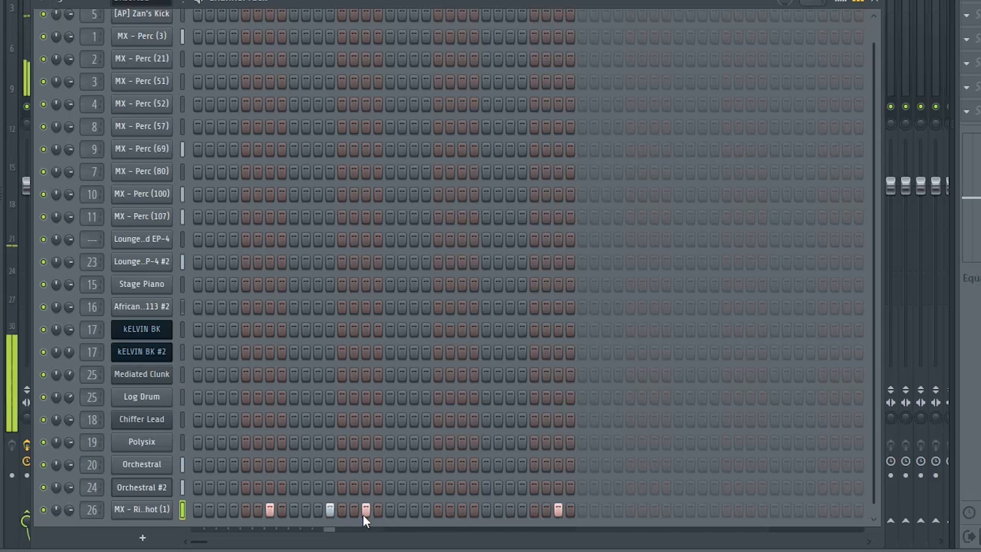
pyautogui.click(462, 510)
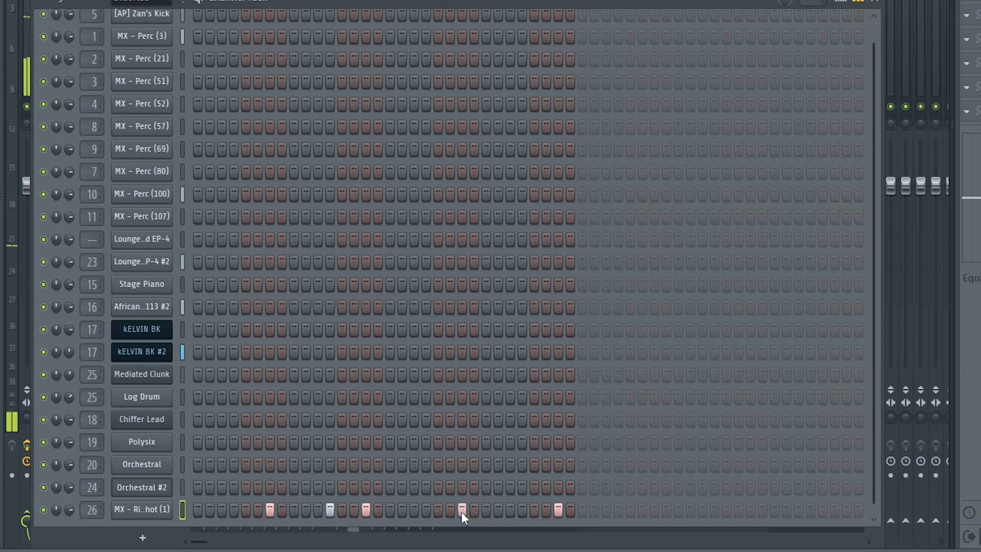
pyautogui.click(510, 510)
pyautogui.click(510, 510)
pyautogui.click(522, 509)
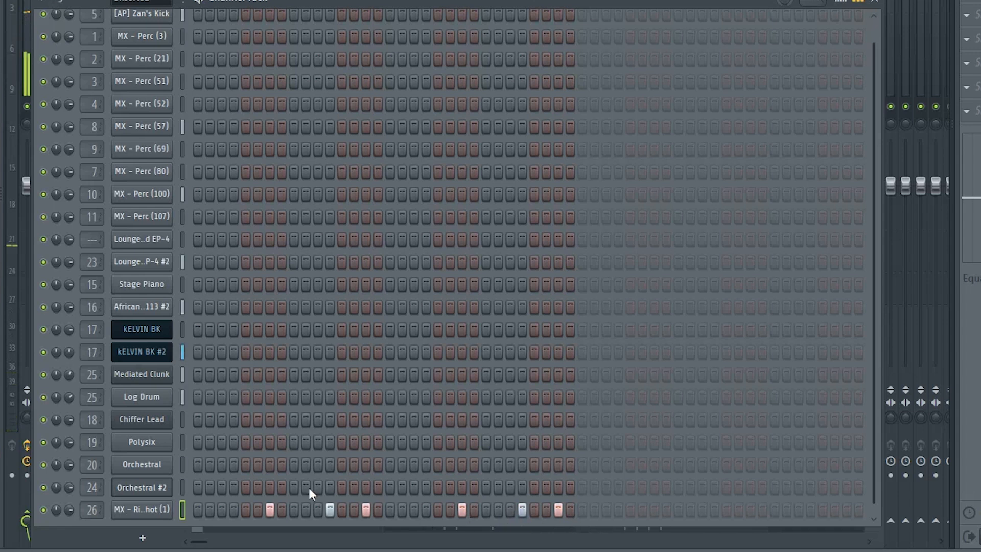
# In the rimshot's piano roll, lower the final short note's velocity and add another short note just before the last hit of bar 2
pyautogui.rightClick(160, 507)
pyautogui.click(233, 341)
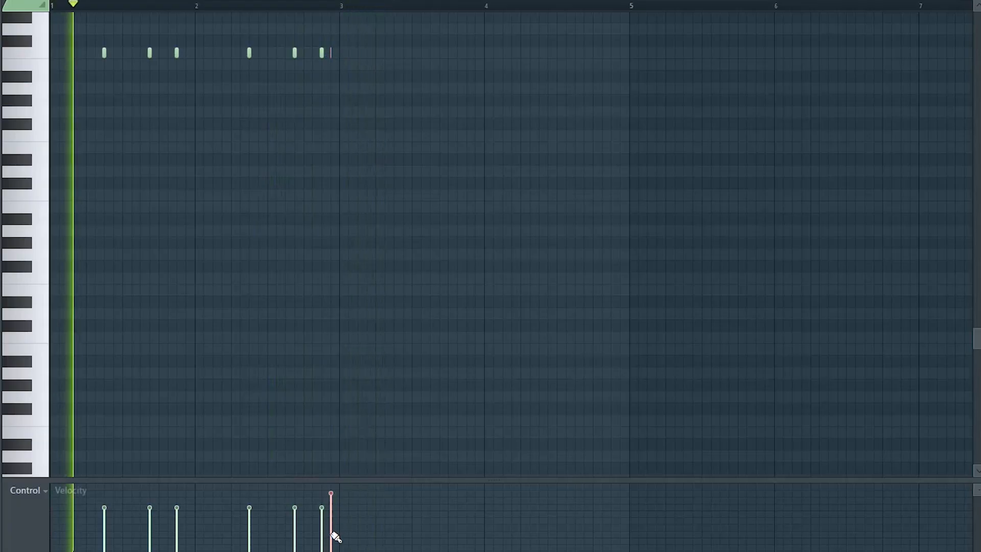
pyautogui.click(332, 534)
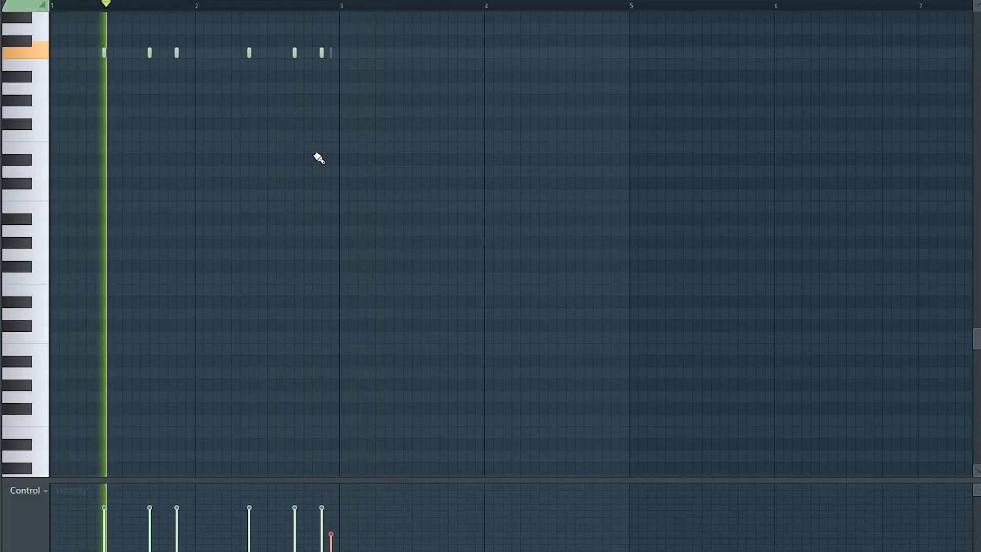
pyautogui.click(313, 53)
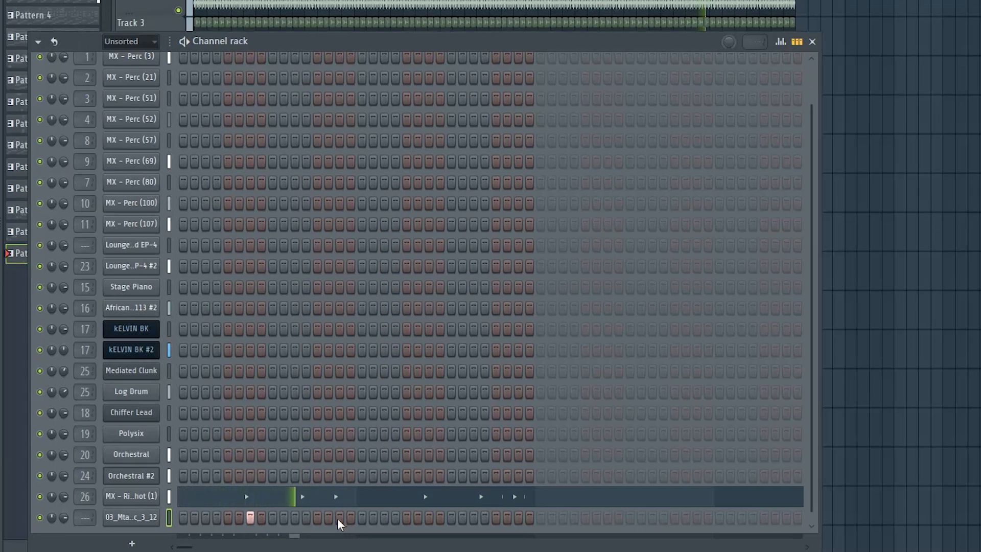
# Add 03_Mtakathi_acc_3_12 hits on steps 15, 23 and 31 of the pattern
pyautogui.click(339, 517)
pyautogui.click(429, 517)
pyautogui.click(518, 518)
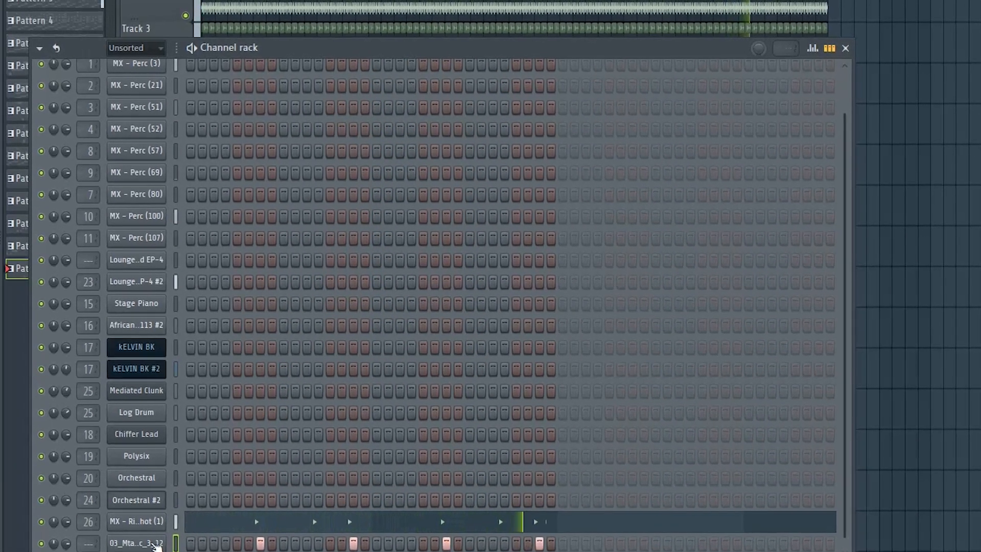
# Adjust the sample start and time-stretching pitch of the 03_Mtakathi_acc_3_12 sampler channel
pyautogui.click(135, 538)
pyautogui.moveTo(299, 232); pyautogui.dragTo(299, 224)
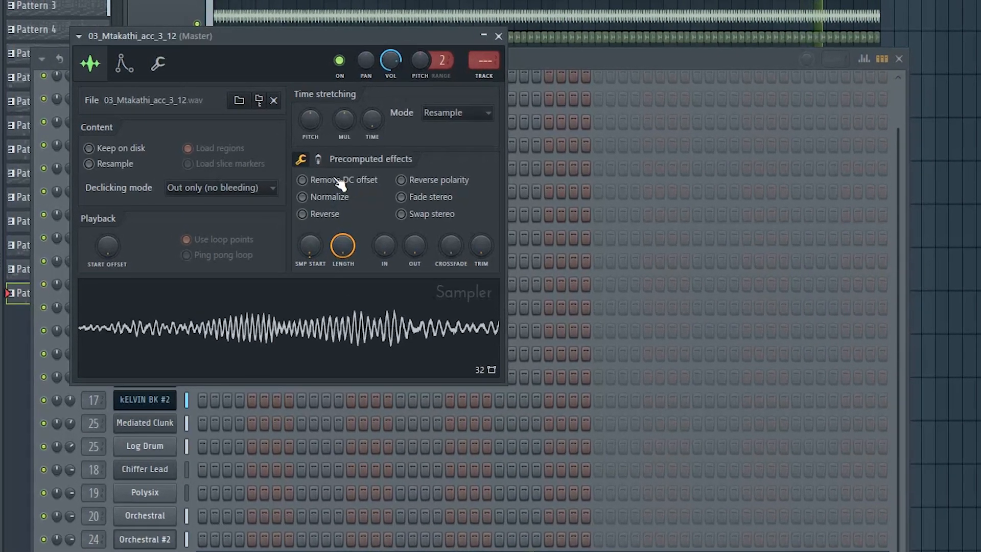
pyautogui.moveTo(308, 119); pyautogui.dragTo(312, 123)
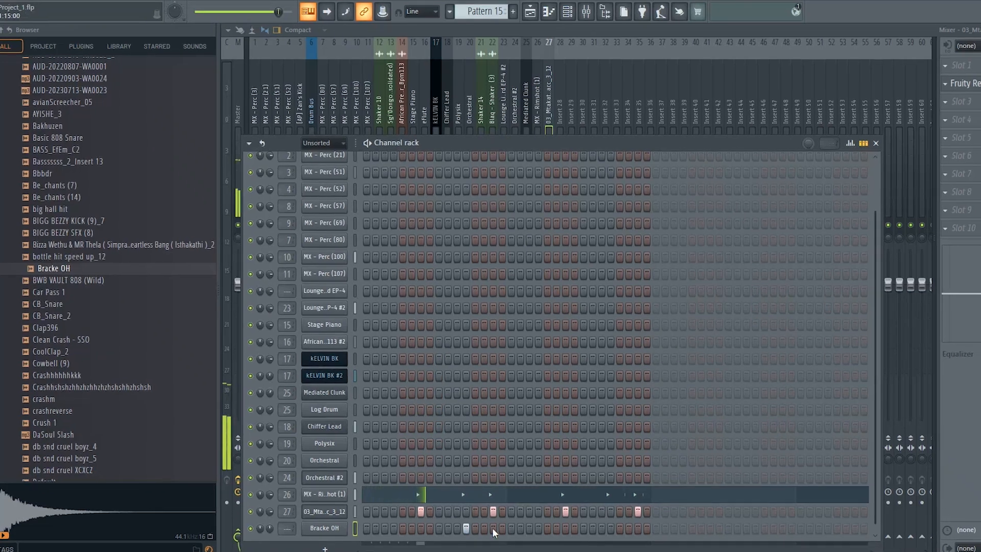
# Add Bracke OH hits on steps 15 and 28 of the pattern
pyautogui.click(493, 528)
pyautogui.click(611, 528)
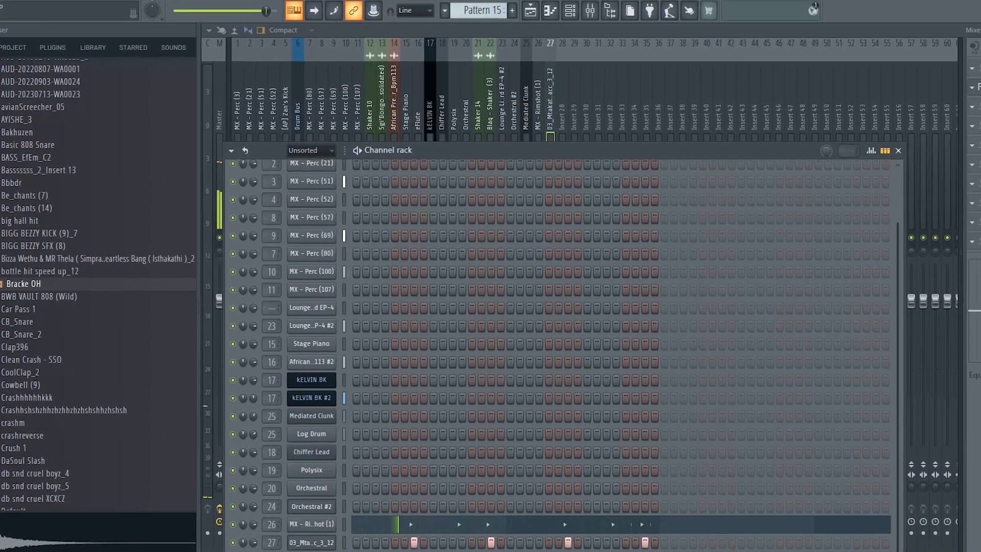
# Link the Bracke OH channel to mixer track 28 and lower that track's volume
pyautogui.click(560, 67)
pyautogui.hotkey('ctrl', 'l')
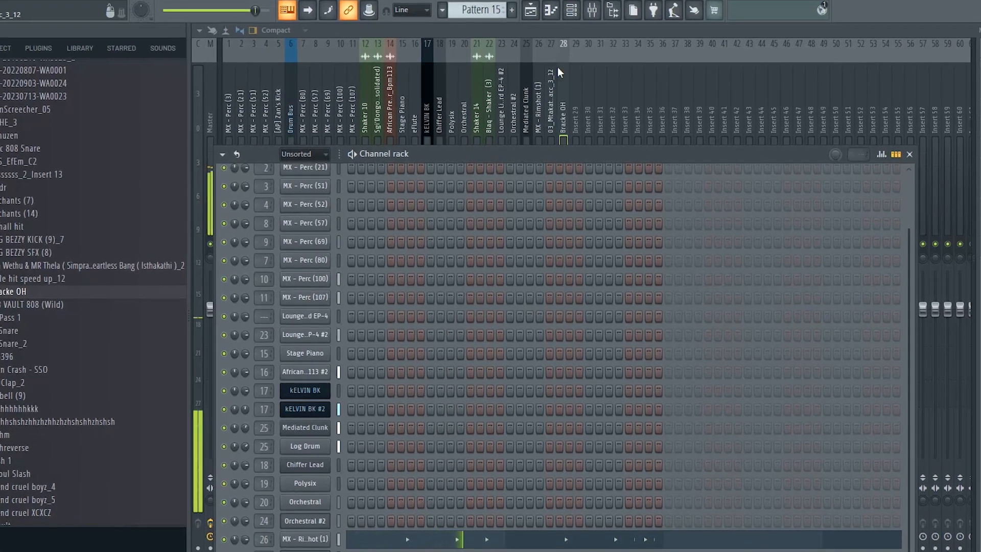
pyautogui.click(562, 123)
pyautogui.moveTo(563, 309); pyautogui.dragTo(563, 387)
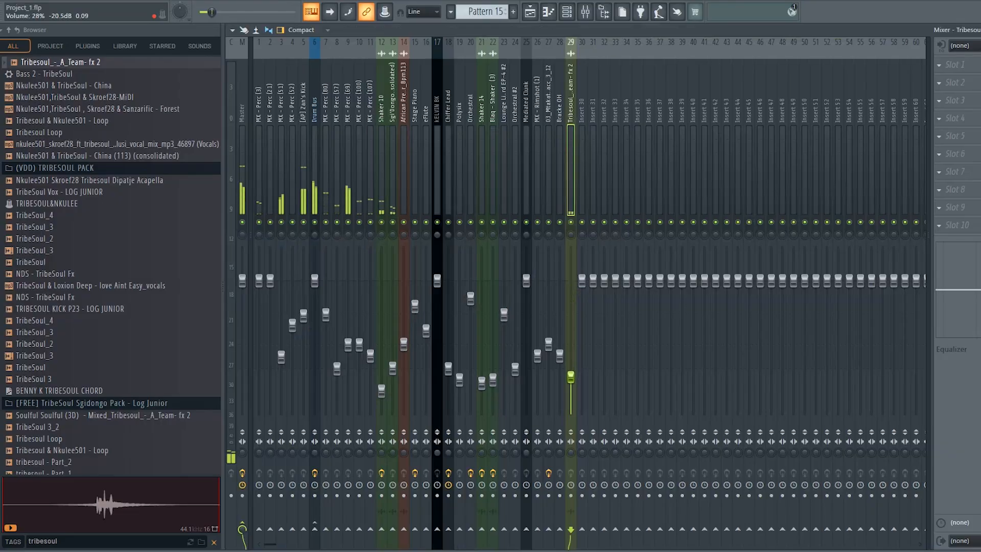
# Bring up the playlist and look through the vox samples of the (VDD) TRIBESOUL PACK
pyautogui.click(569, 16)
pyautogui.click(535, 13)
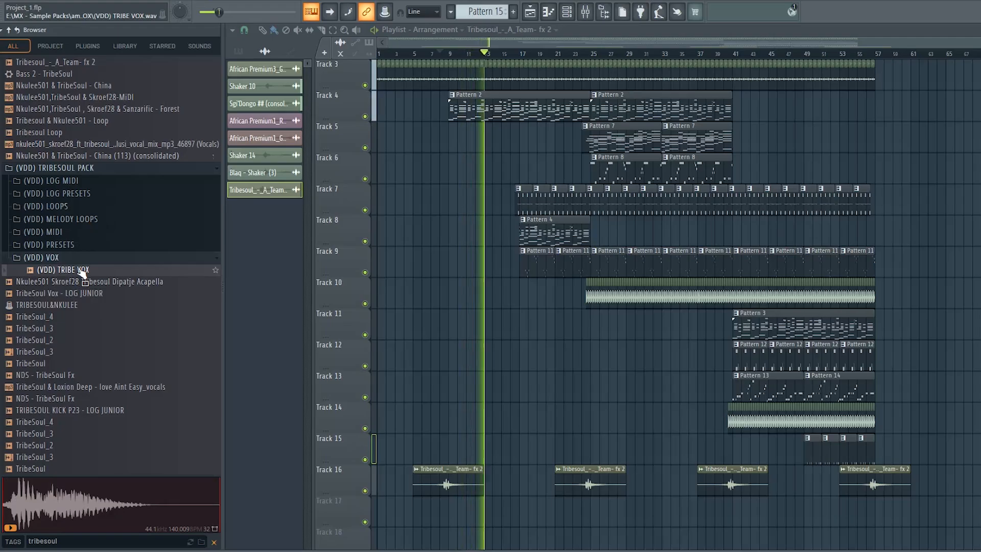
pyautogui.click(66, 171)
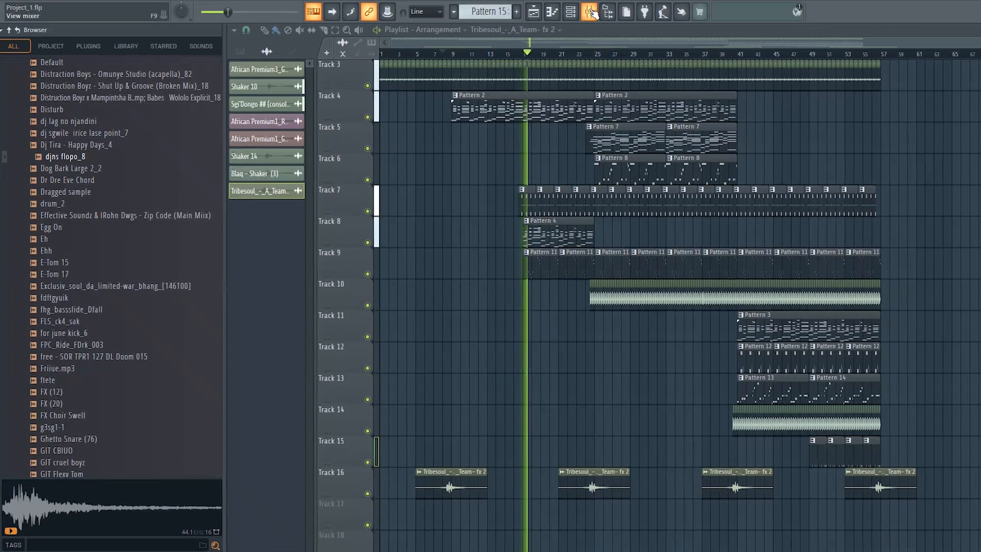
# Switch the channel rack from the Audio group to the Unsorted channels
pyautogui.click(591, 12)
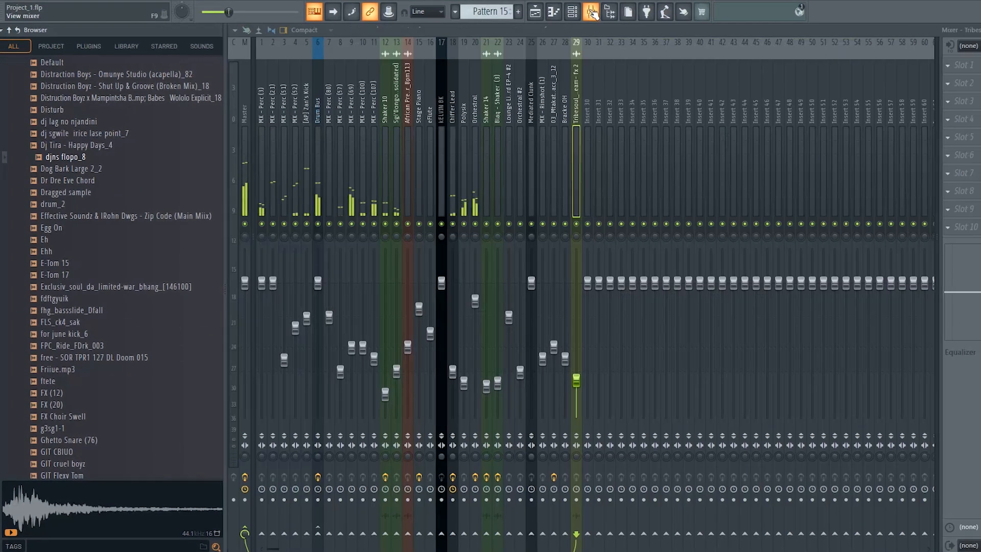
pyautogui.click(582, 12)
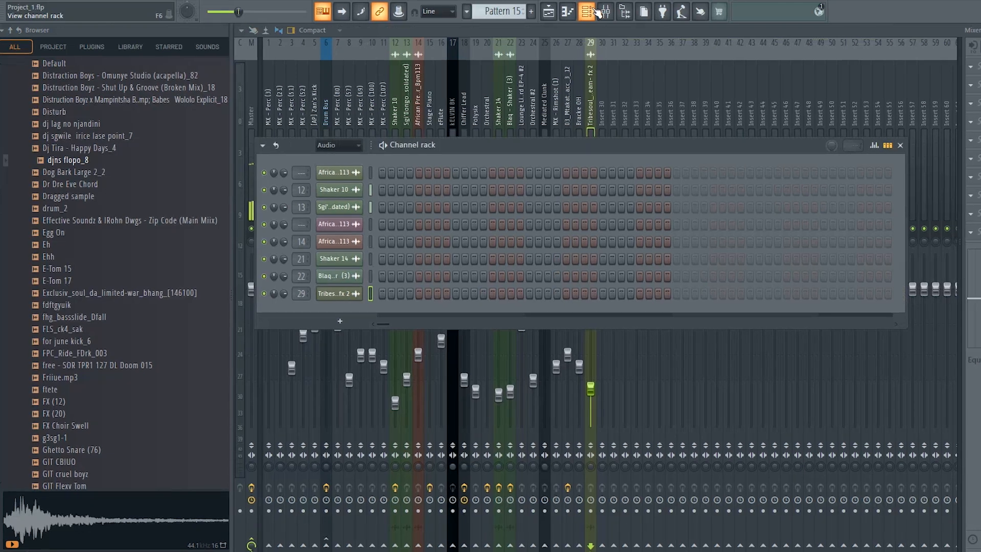
pyautogui.click(602, 11)
pyautogui.click(602, 11)
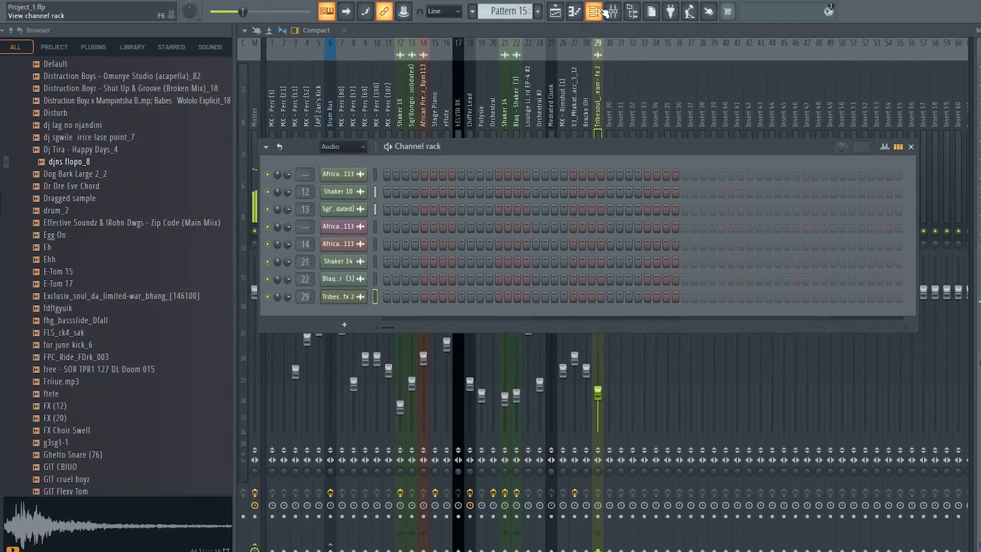
pyautogui.click(359, 147)
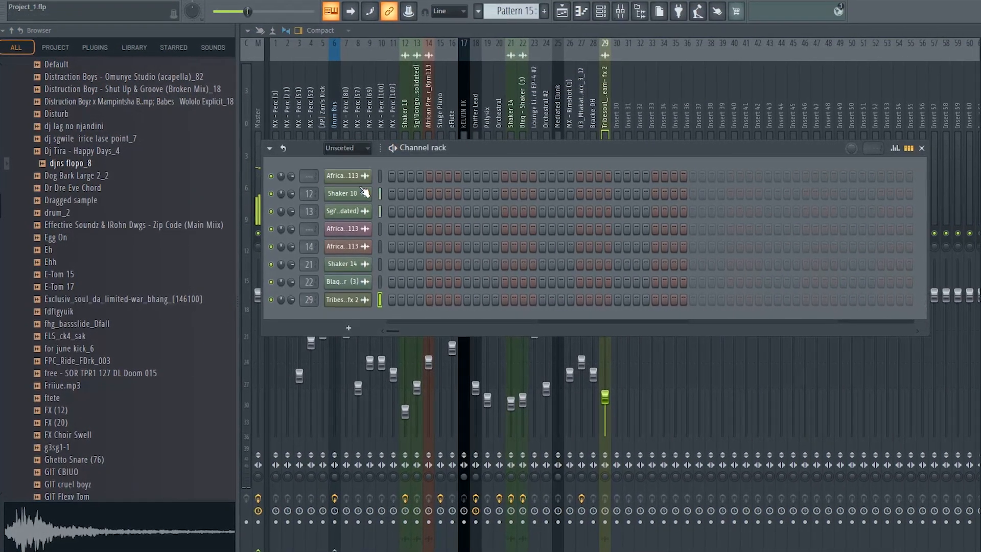
pyautogui.scroll(8, 145, 201)
pyautogui.scroll(3, 145, 202)
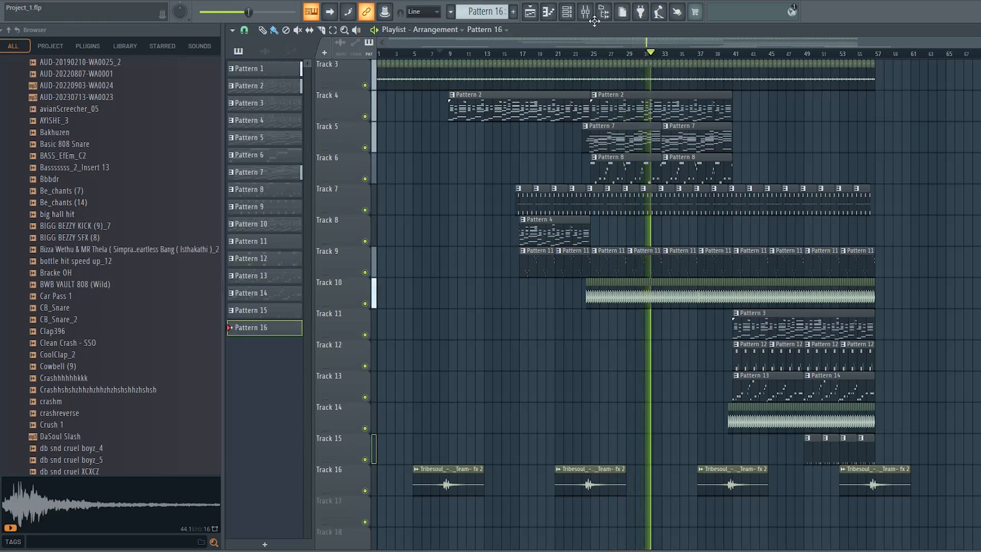
pyautogui.click(567, 12)
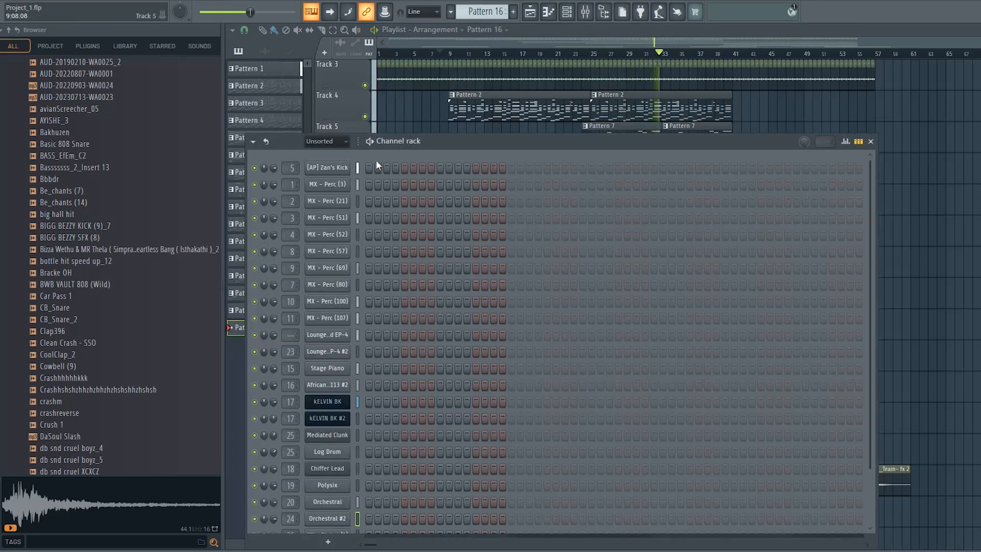
pyautogui.click(332, 142)
pyautogui.click(333, 179)
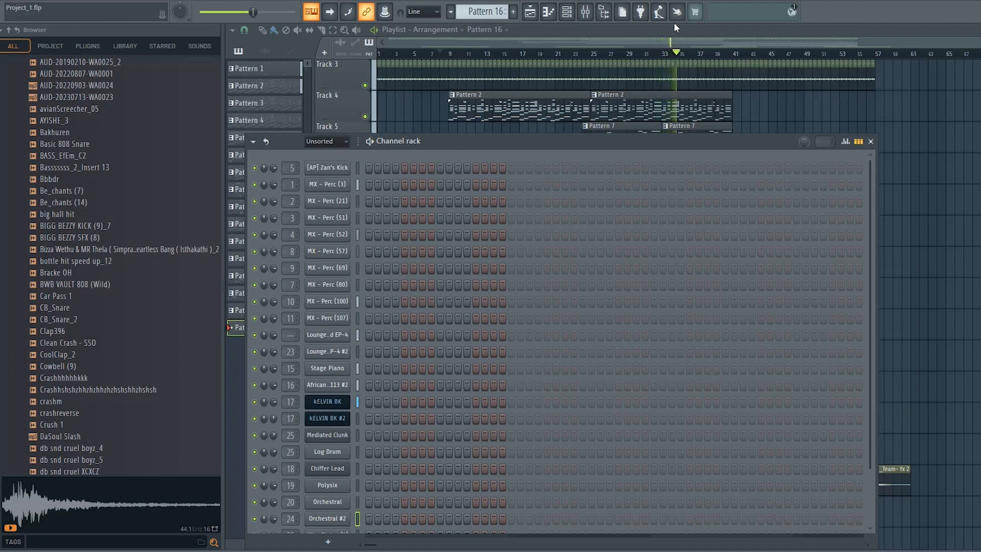
pyautogui.press('F6')
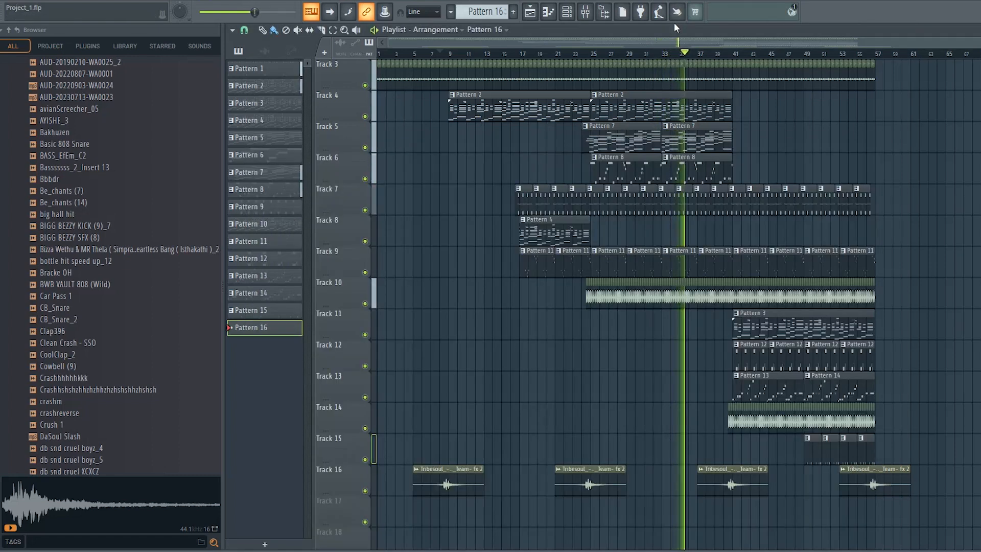
# Select the clips on Tracks 1 to 3 between bars 41 and 57 and repeat them up to bar 73
pyautogui.scroll(2, 952, 231)
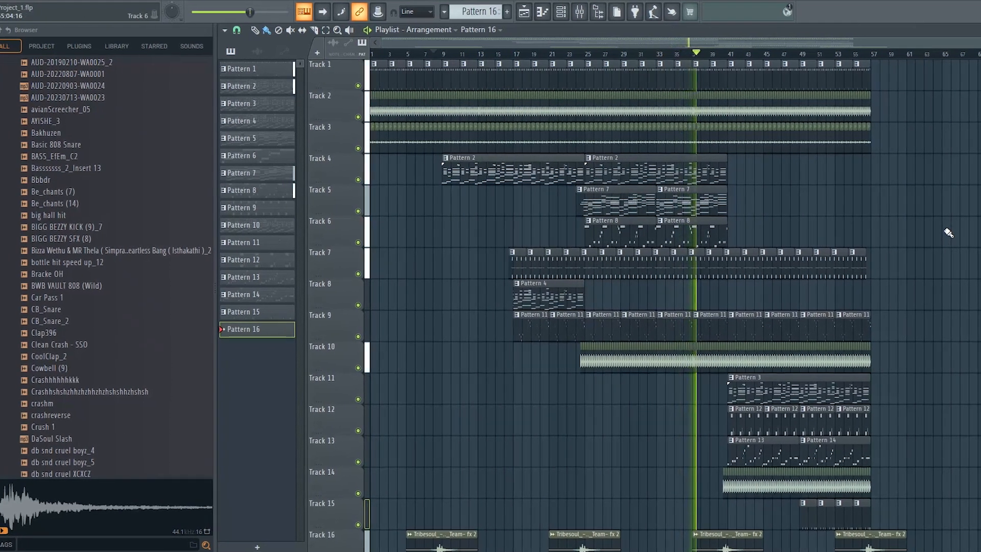
pyautogui.click(319, 31)
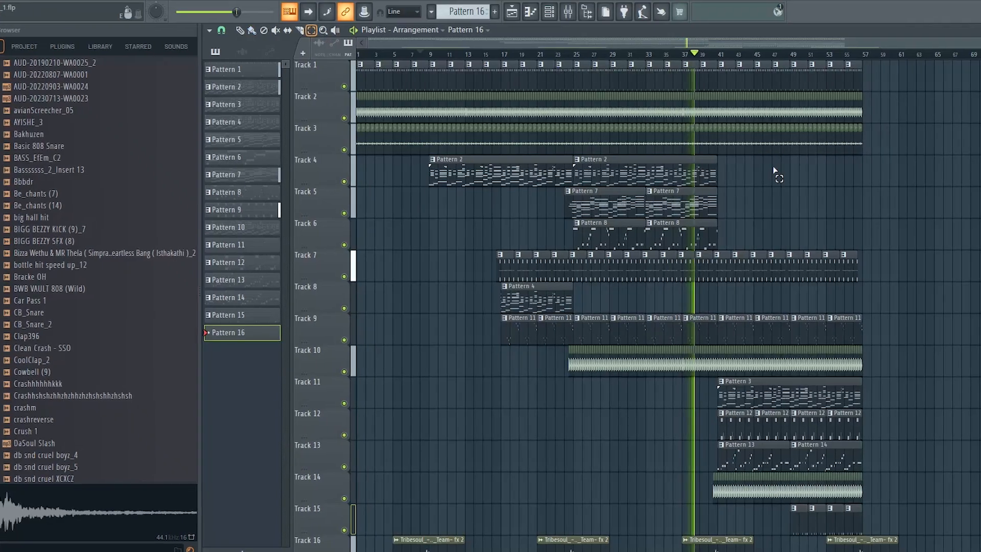
pyautogui.moveTo(876, 149); pyautogui.dragTo(720, 65)
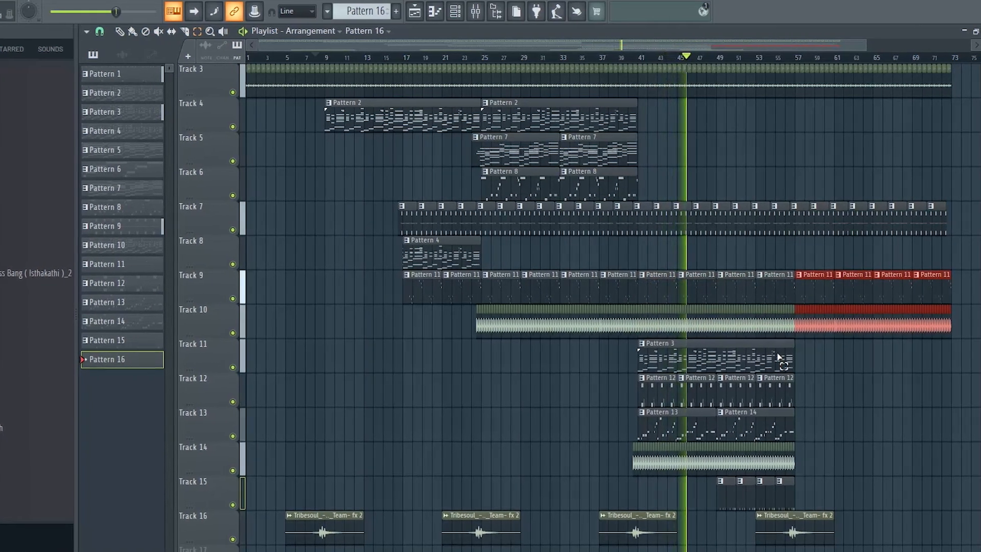
# Select the last eight bars of audio clips on Track 14 and repeat them up to bar 65
pyautogui.moveTo(712, 449); pyautogui.dragTo(714, 455)
pyautogui.hotkey('ctrl', 'b')
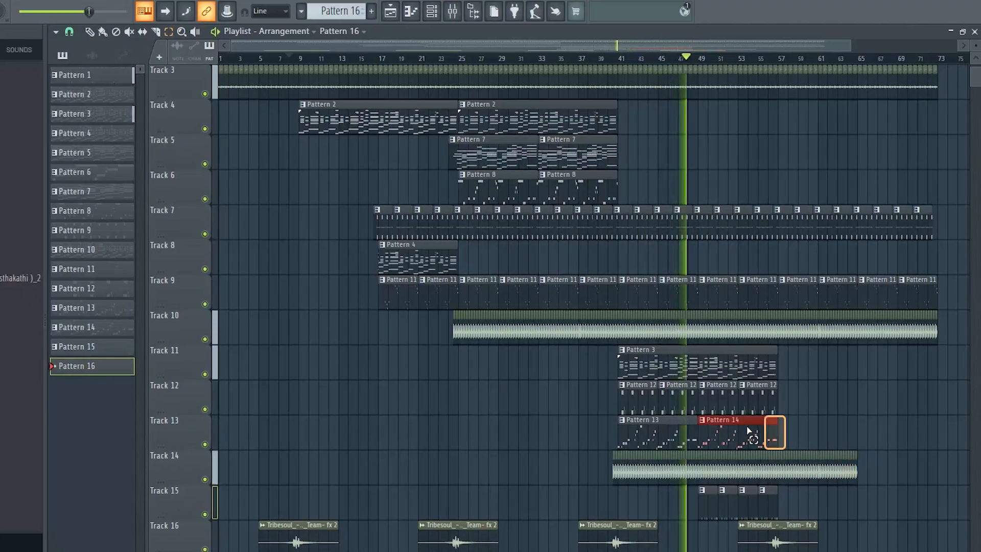